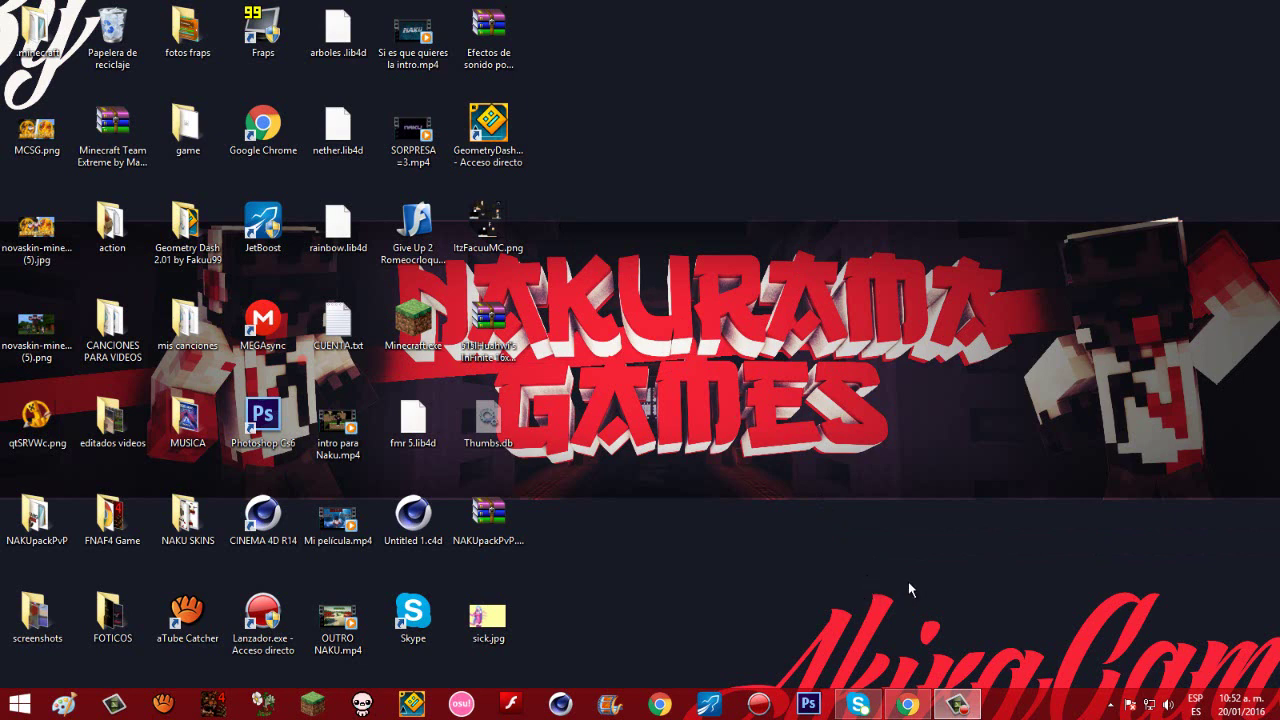
Switch to Chrome and download the Action! FULL By DiegoCraftYT archive from its MediaFire page.
mouse_move(893, 706)
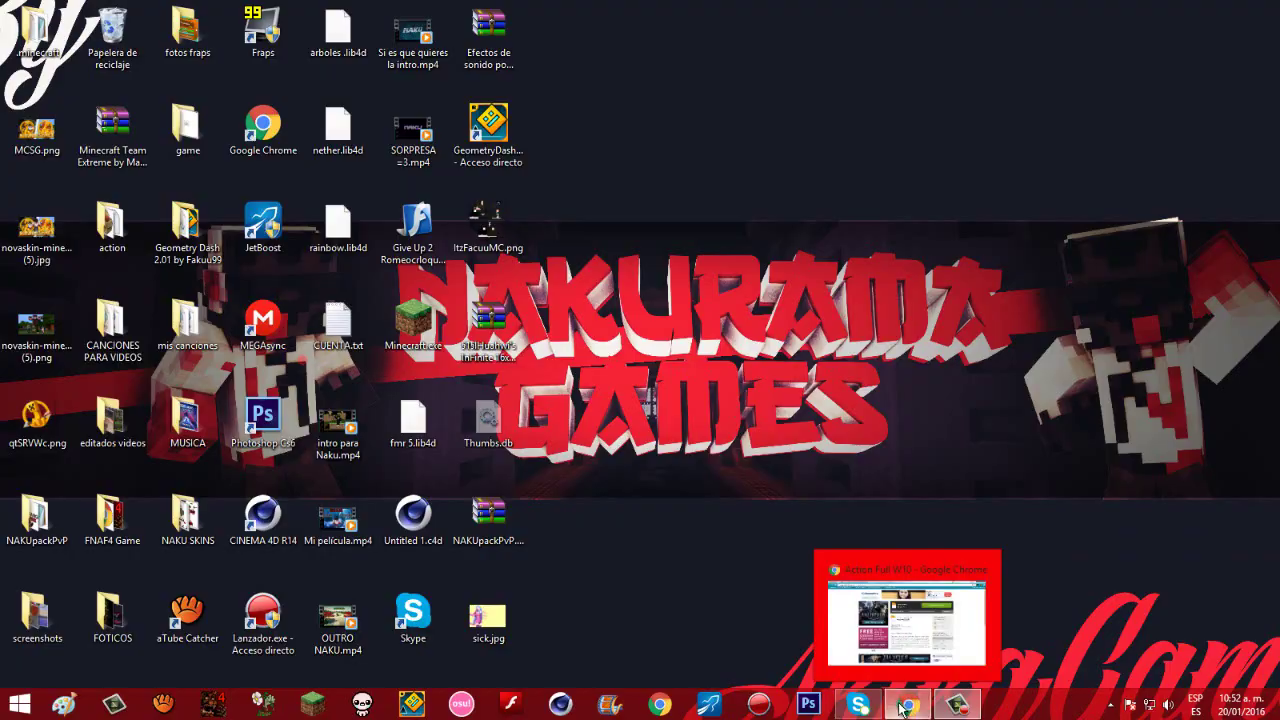
left_click(900, 706)
left_click(86, 10)
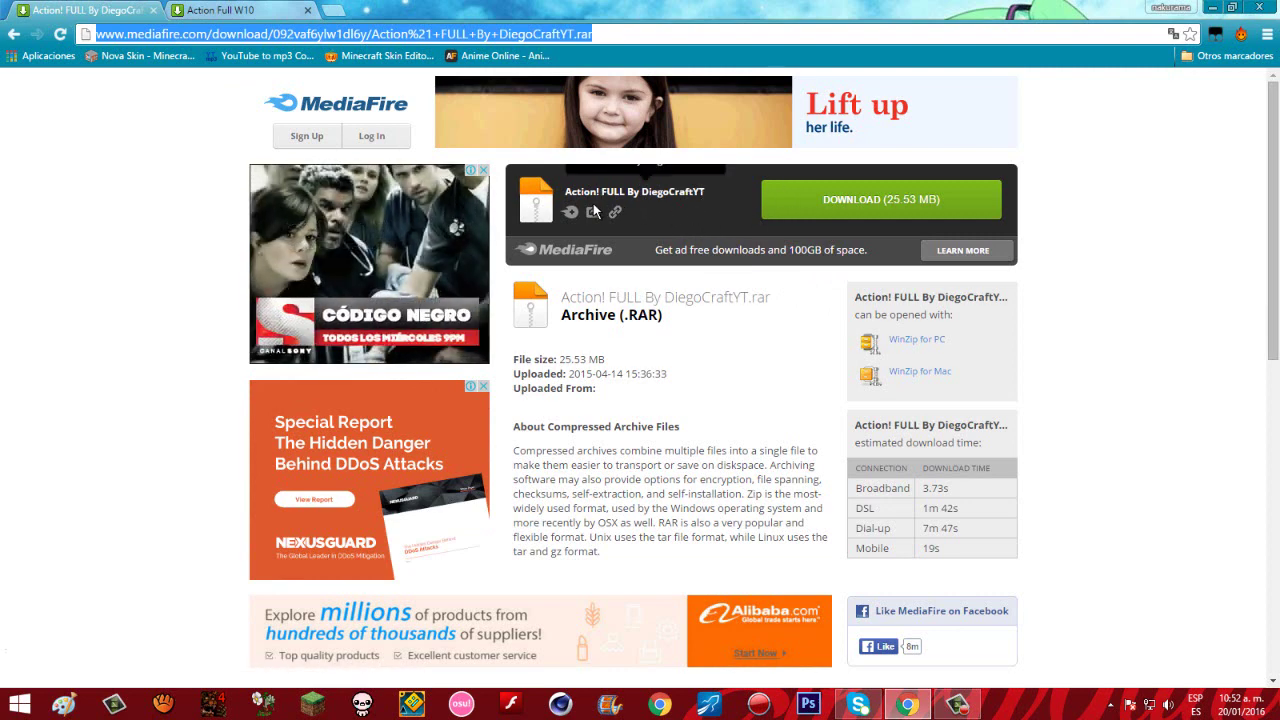
left_click(830, 203)
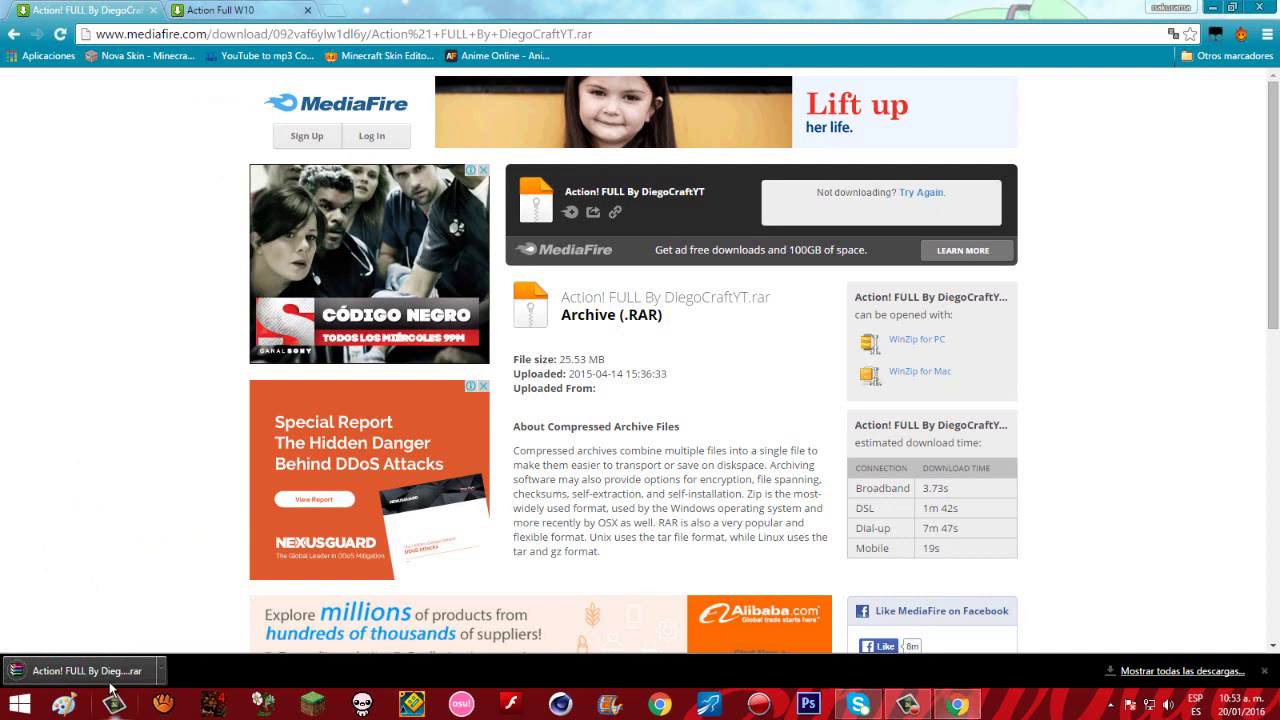
Put the downloaded Action! FULL By DiegoCraftYT.rar on the desktop and extract it there into a folder of the same name.
left_click_drag(80, 670, 610, 70)
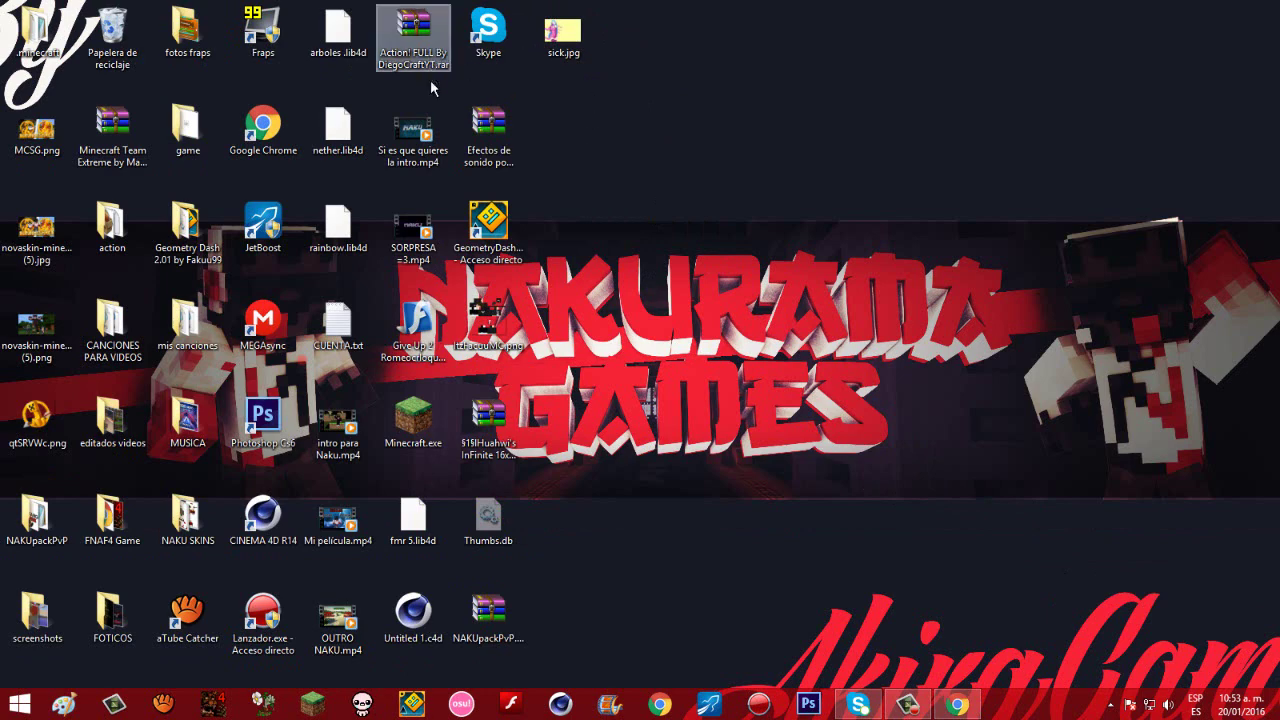
left_click_drag(420, 28, 490, 138)
right_click(490, 138)
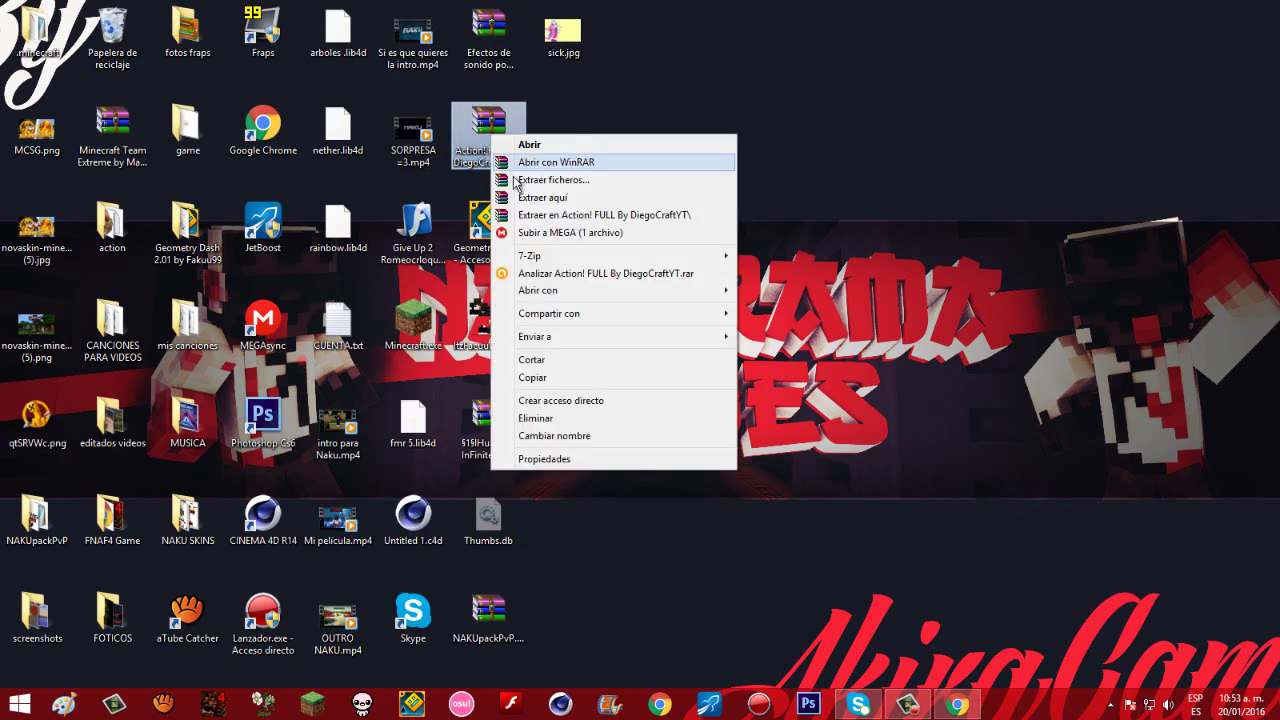
left_click(555, 178)
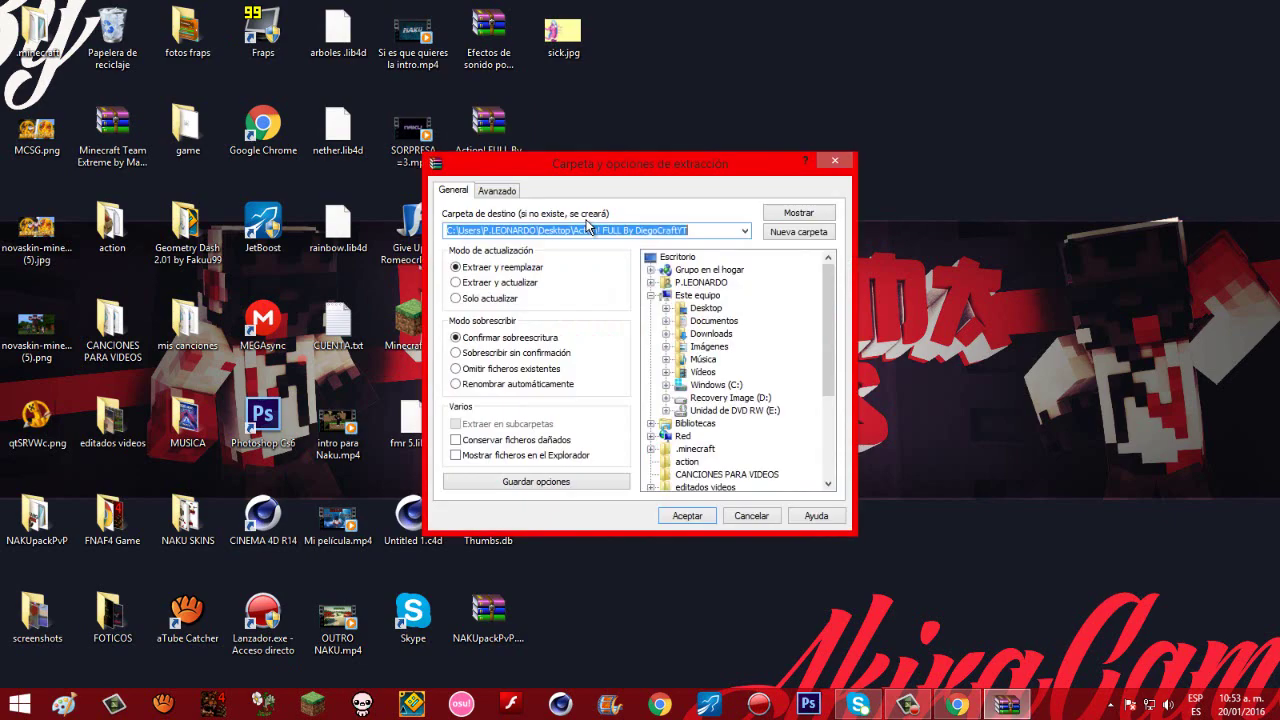
left_click(693, 522)
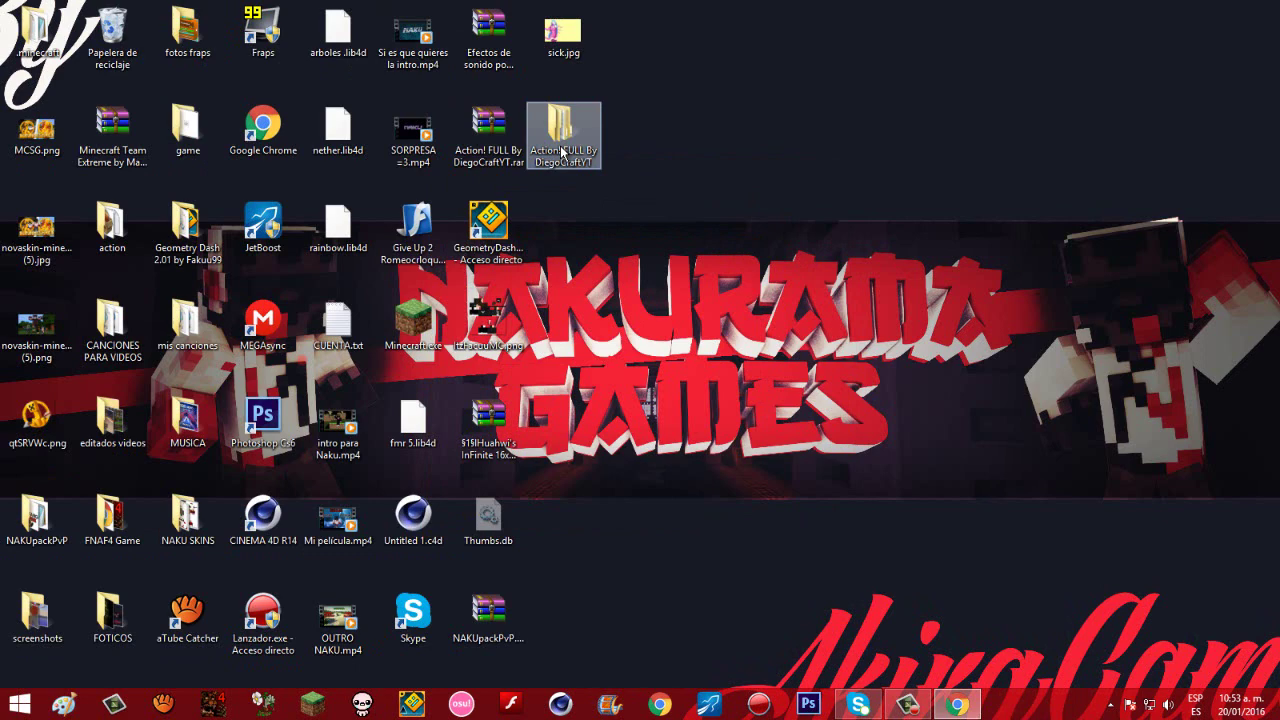
Run action_1_16_0_setup.exe from the Action! By DiegoCraftYT subfolder of the extracted folder.
double_click(562, 152)
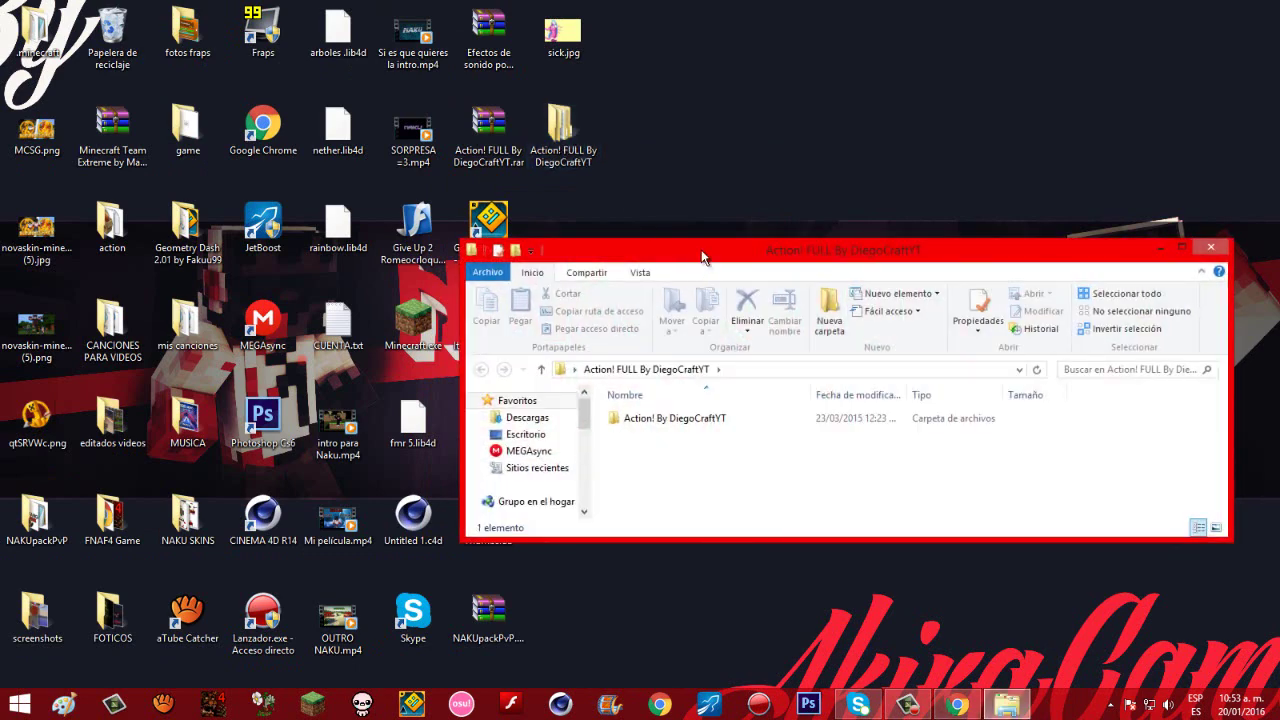
left_click_drag(702, 258, 675, 174)
double_click(675, 334)
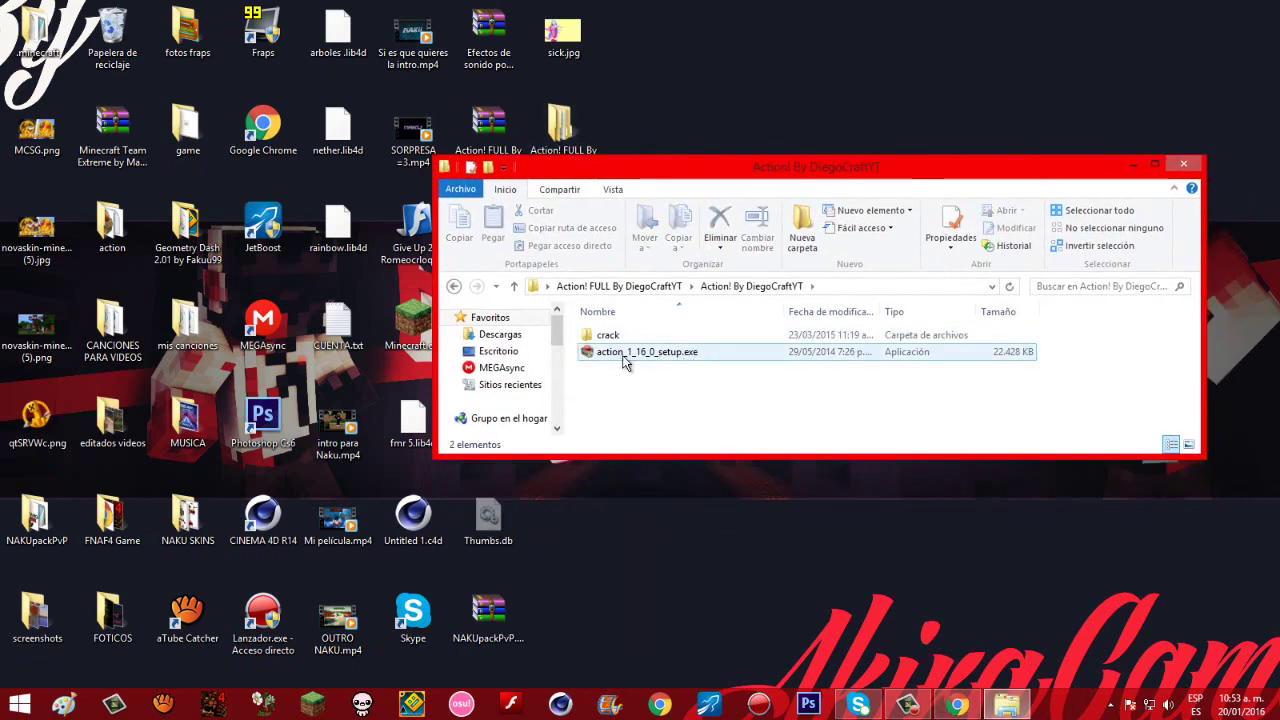
double_click(645, 355)
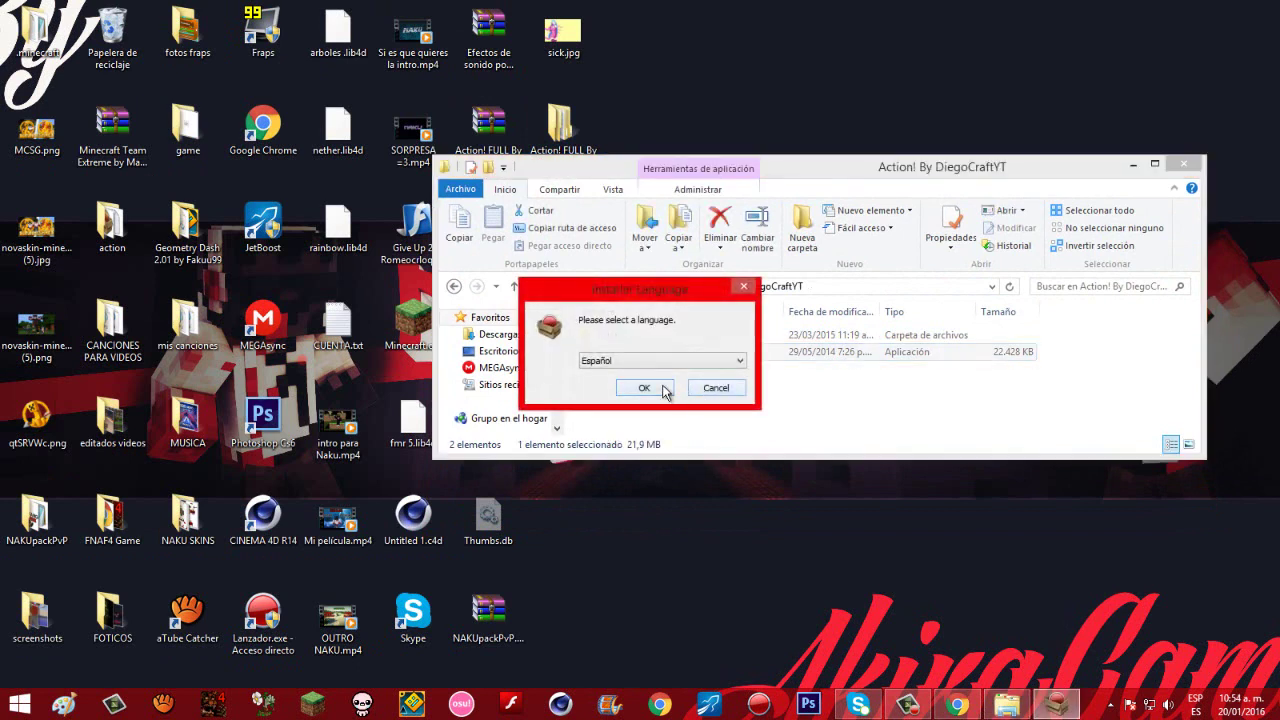
Install Action! in Español, accepting the license agreement, and dismiss the web page opened at the end of setup.
left_click(667, 362)
left_click(667, 362)
left_click(665, 390)
left_click(731, 478)
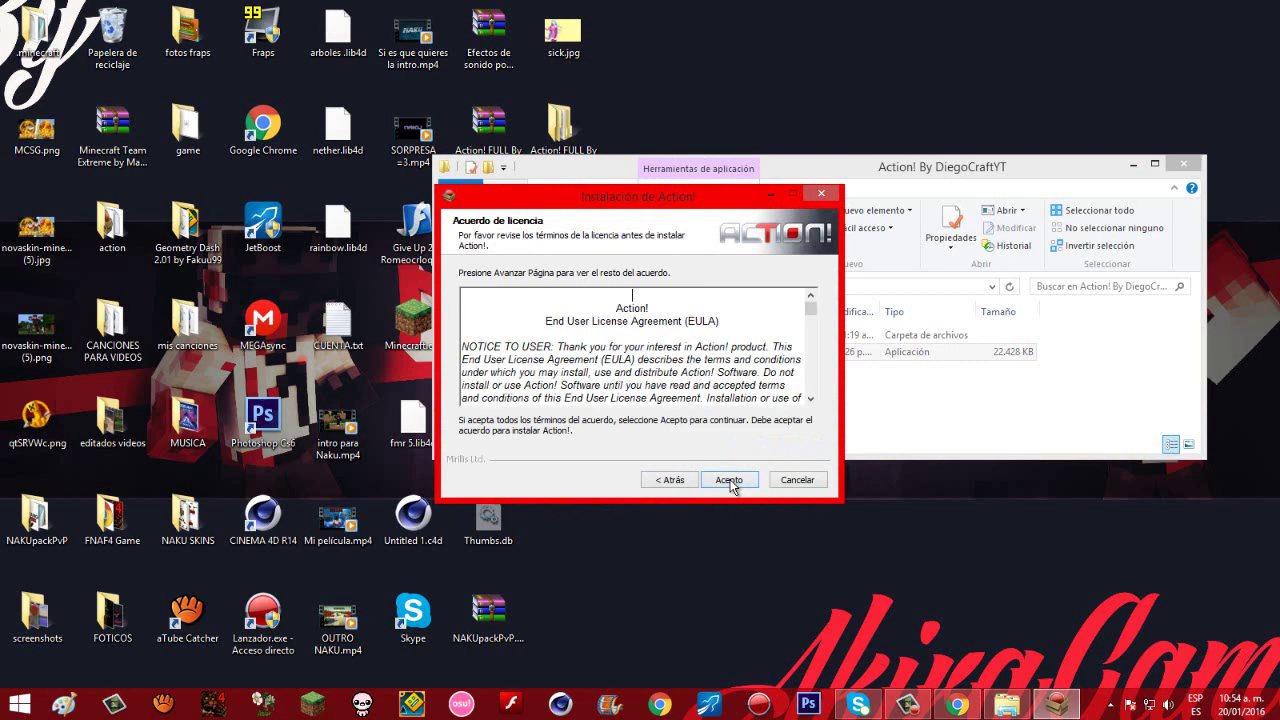
left_click(729, 480)
left_click(729, 480)
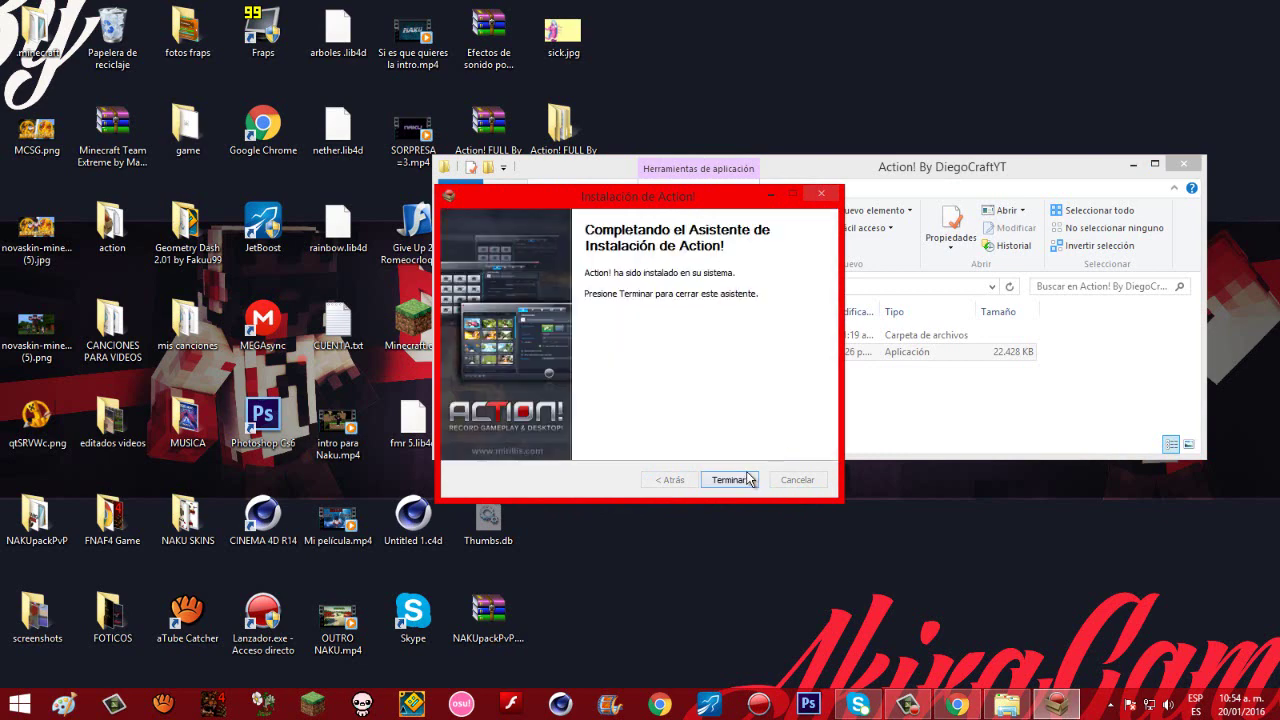
left_click(749, 483)
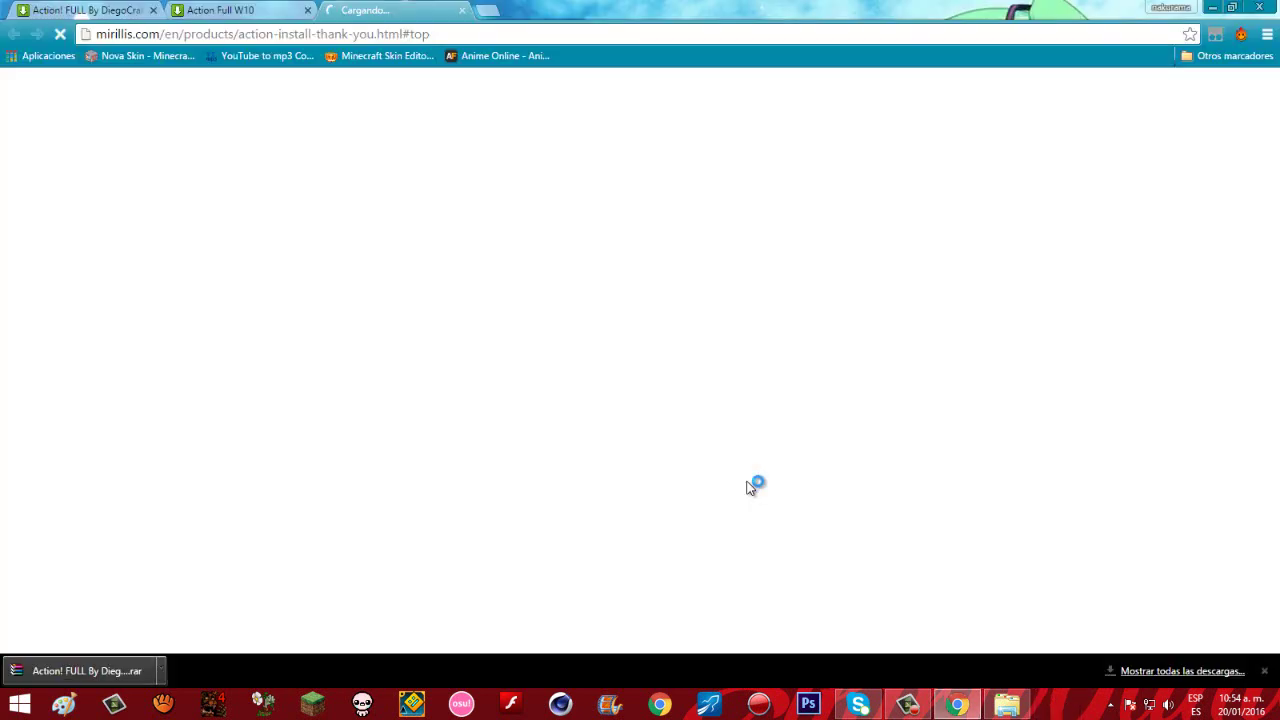
left_click(462, 10)
left_click(1212, 7)
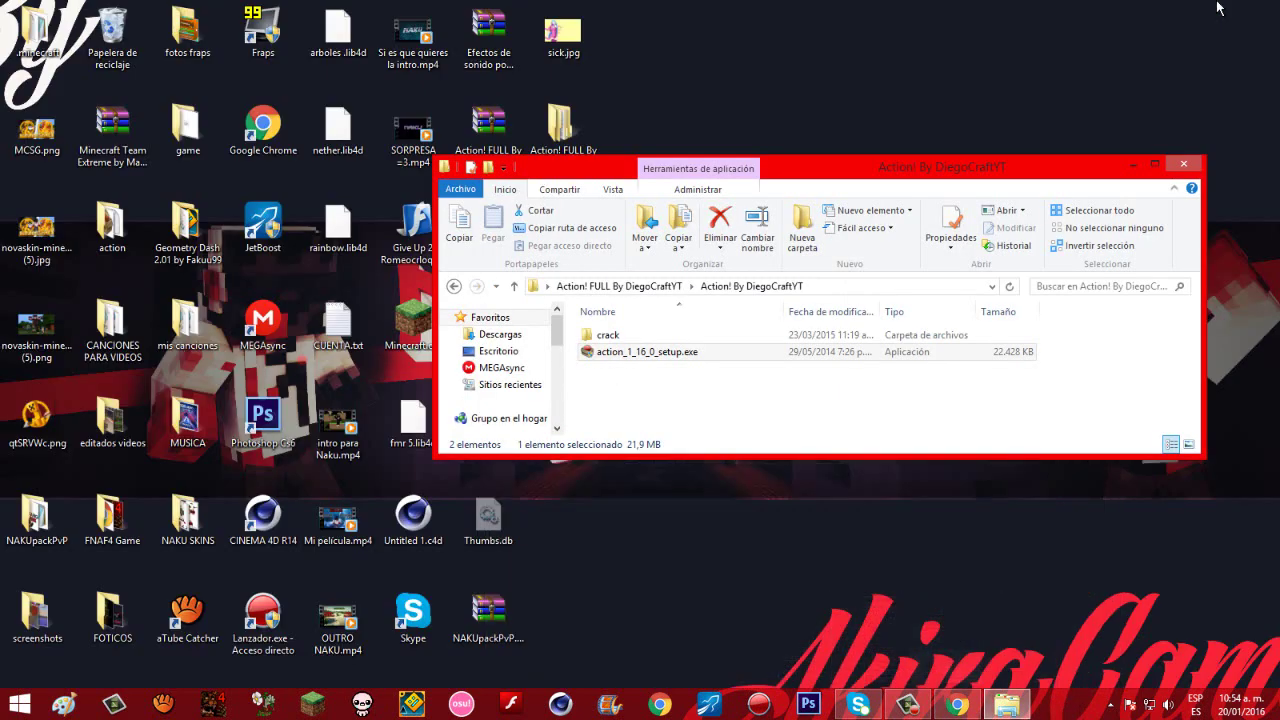
Copy all the files in the crack folder, including Action.exe, and close the folder window.
double_click(645, 336)
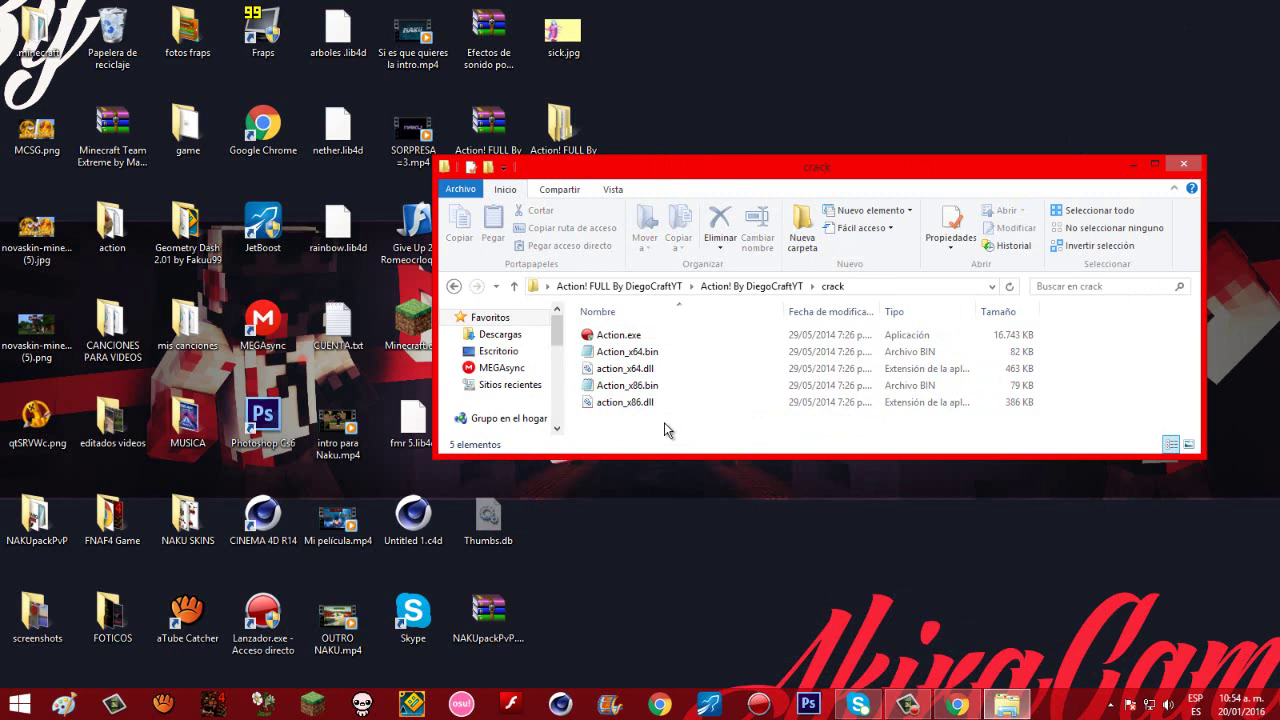
left_click_drag(656, 423, 657, 357)
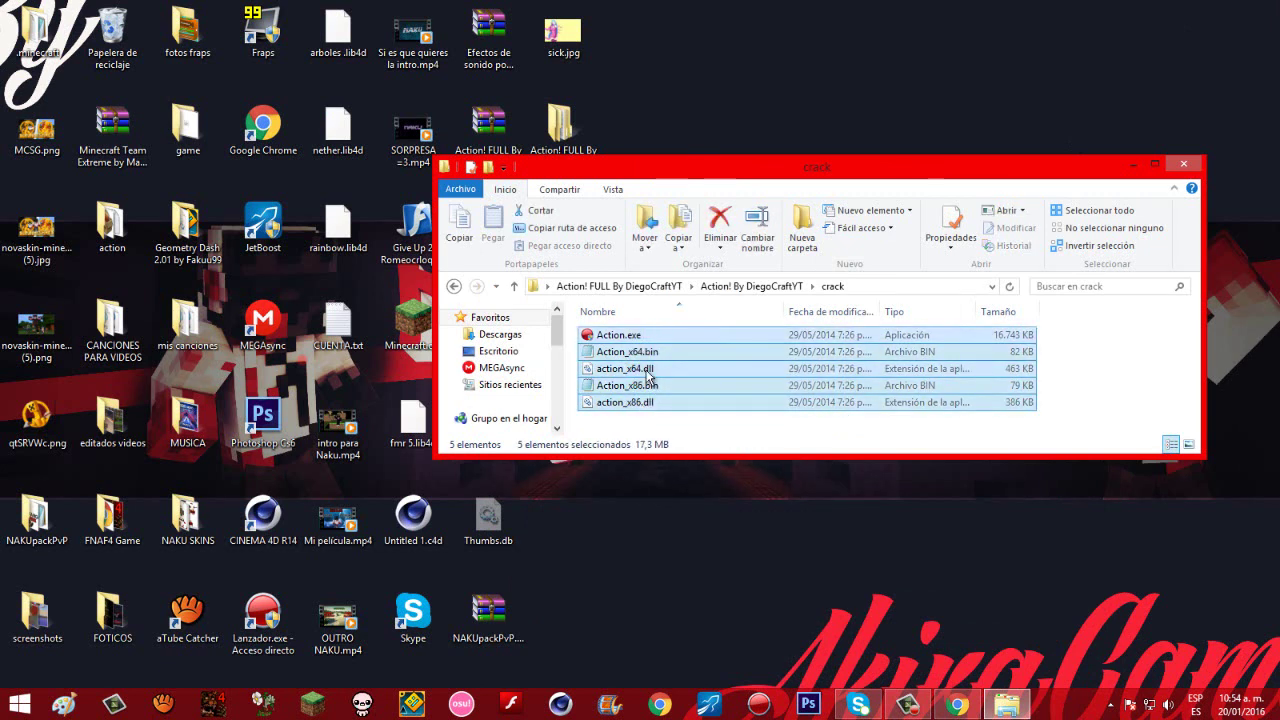
key("ctrl+c")
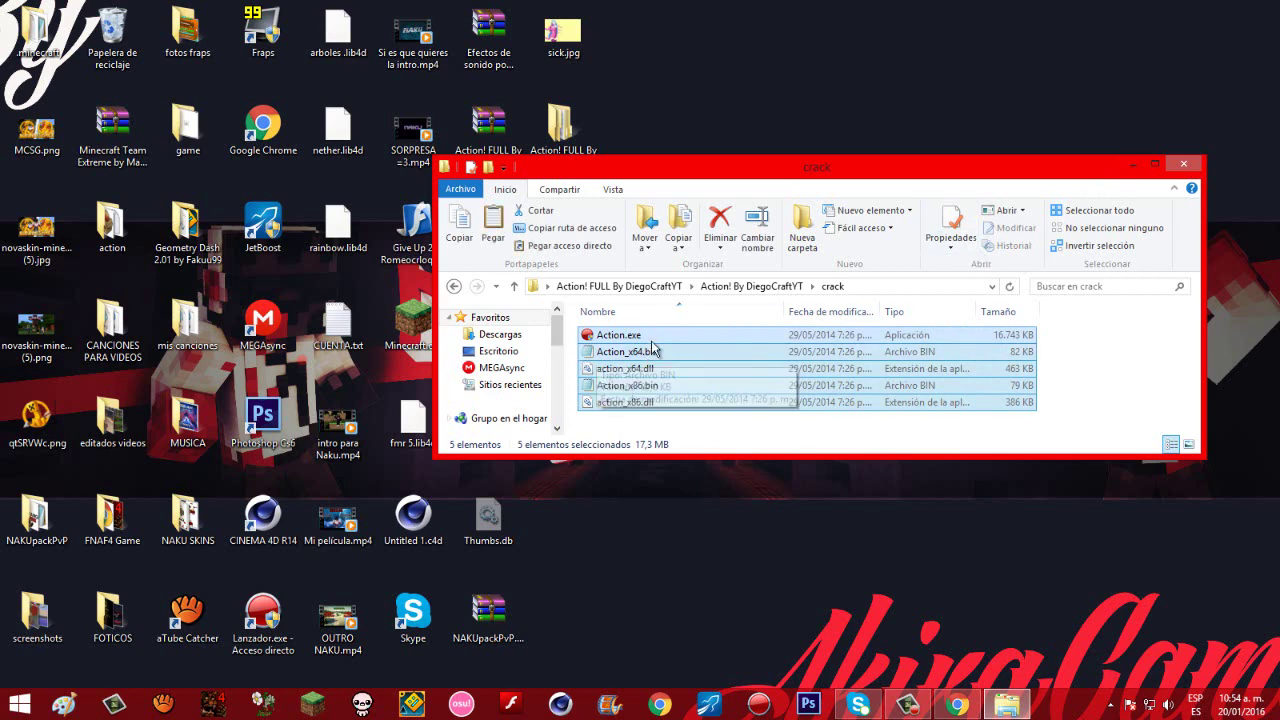
left_click(1187, 164)
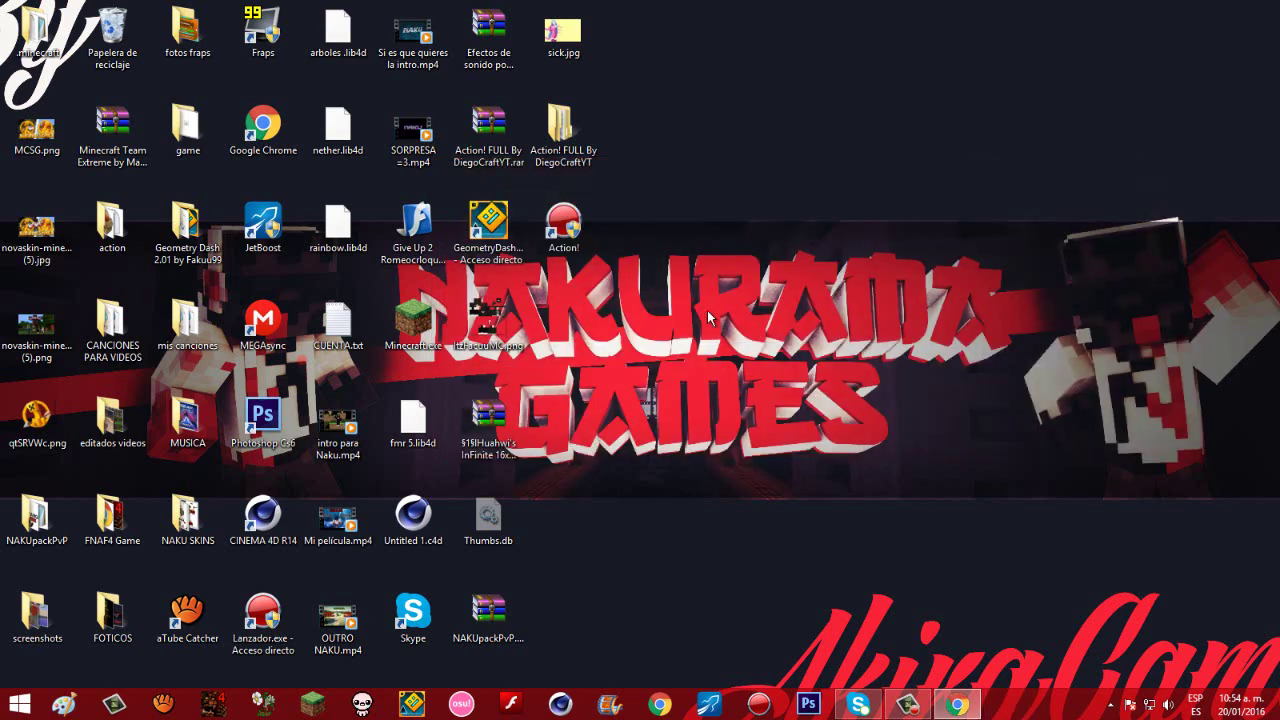
Open the file location of the Action! desktop shortcut and maximize the folder window.
right_click(556, 227)
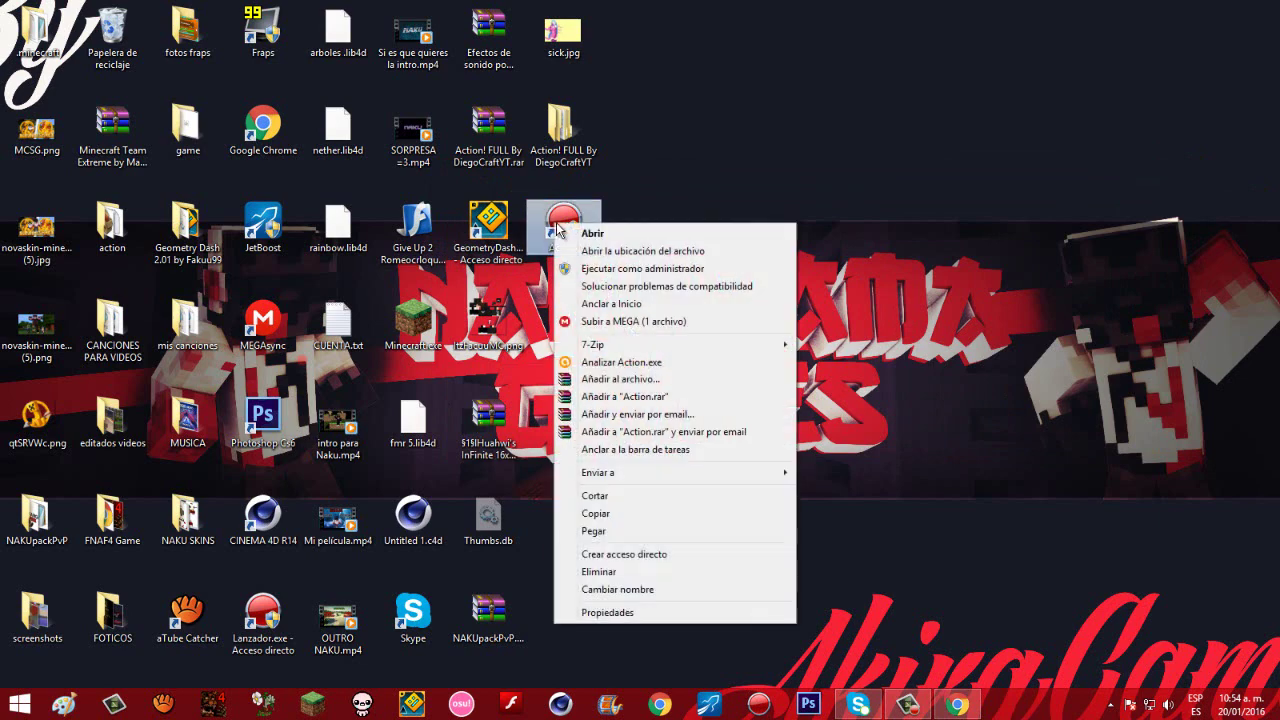
left_click(621, 256)
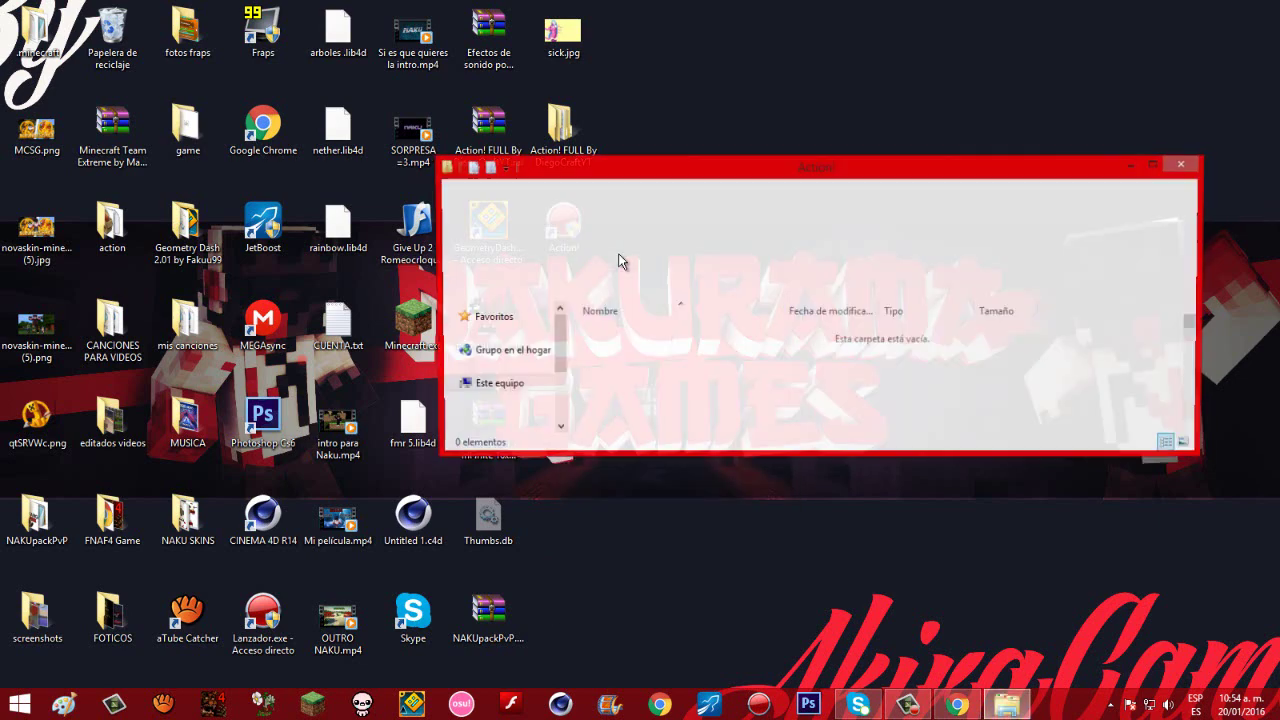
left_click_drag(791, 160, 846, 212)
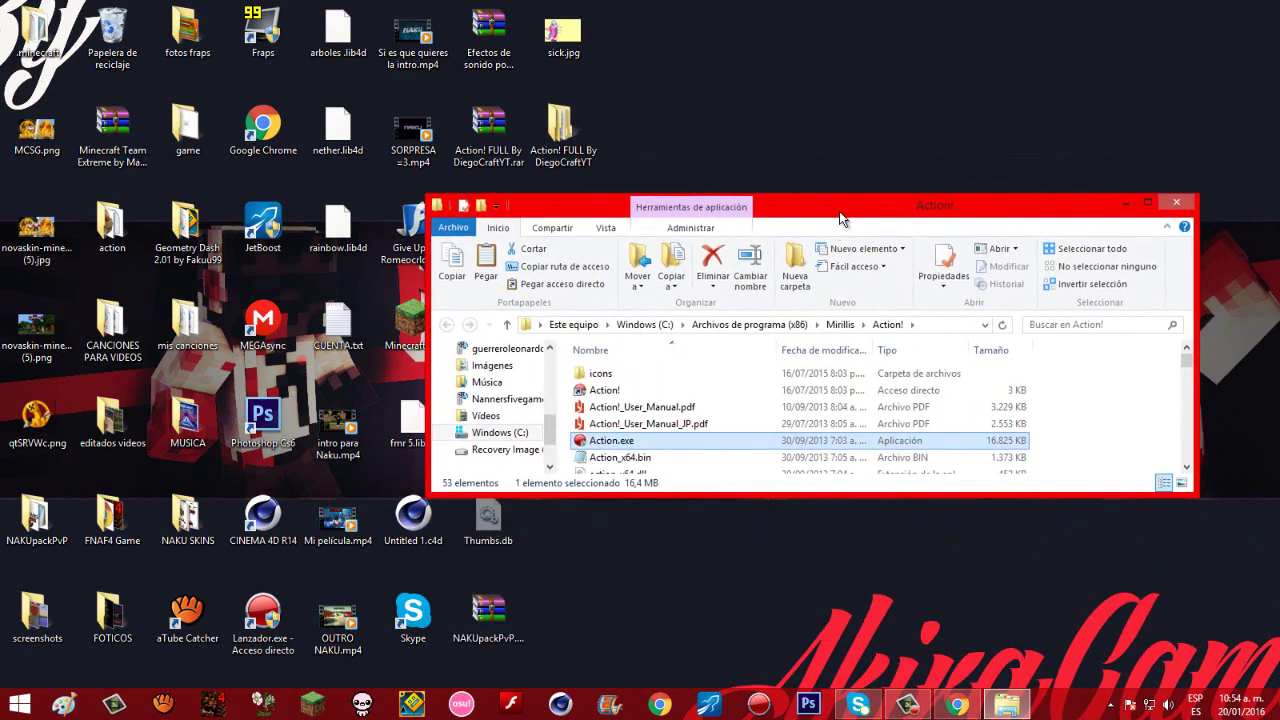
left_click(1147, 203)
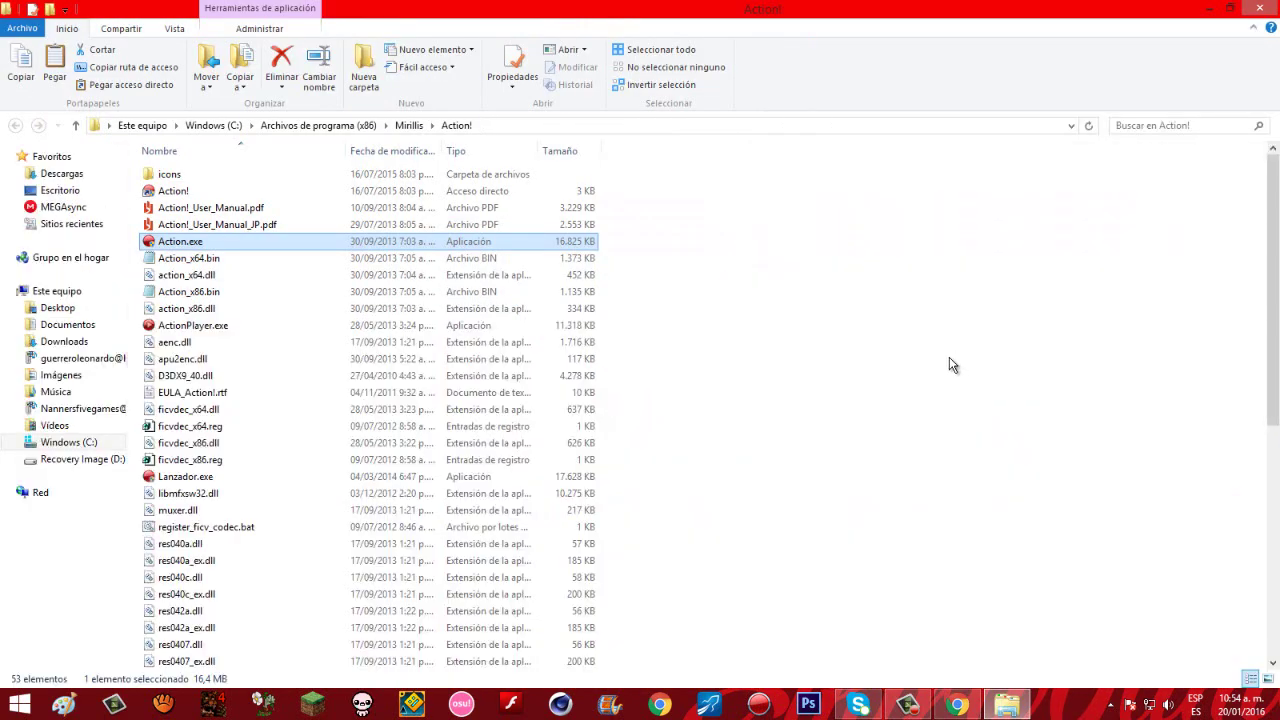
Paste the copied files into the Mirillis Action! program folder, replacing the existing ones with administrator permission, and close the folder.
key("ctrl+v")
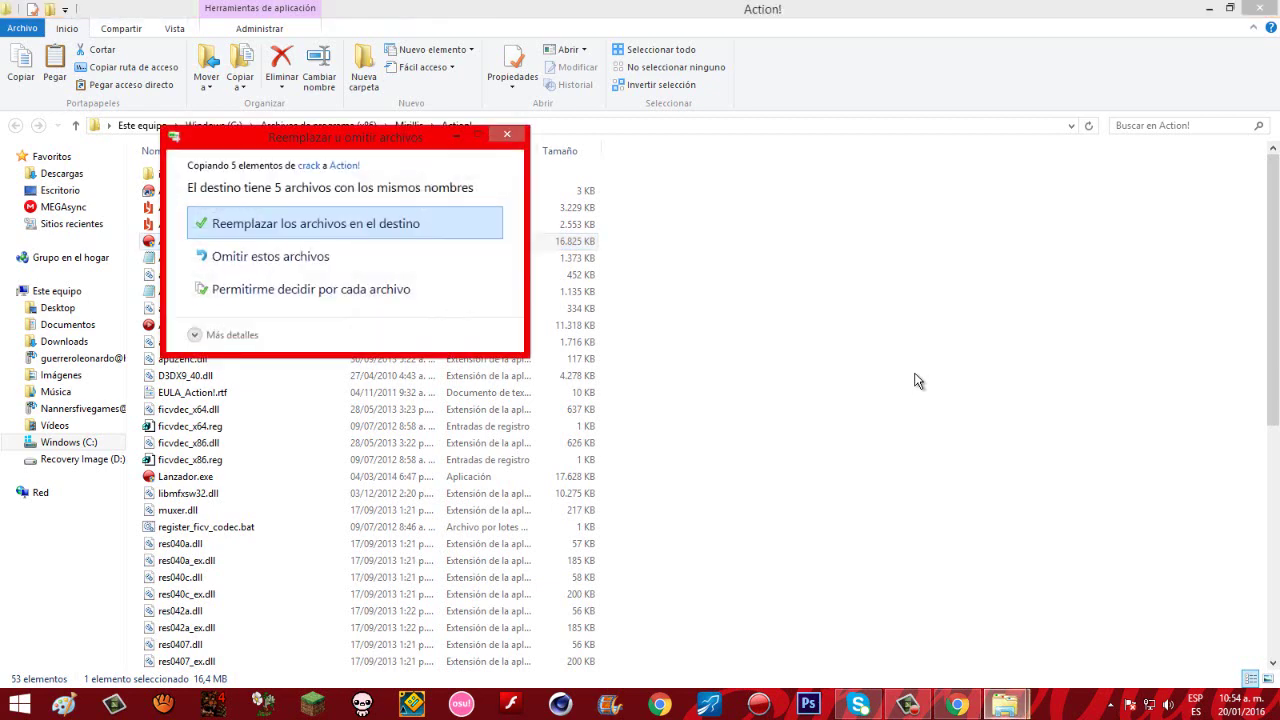
left_click(305, 230)
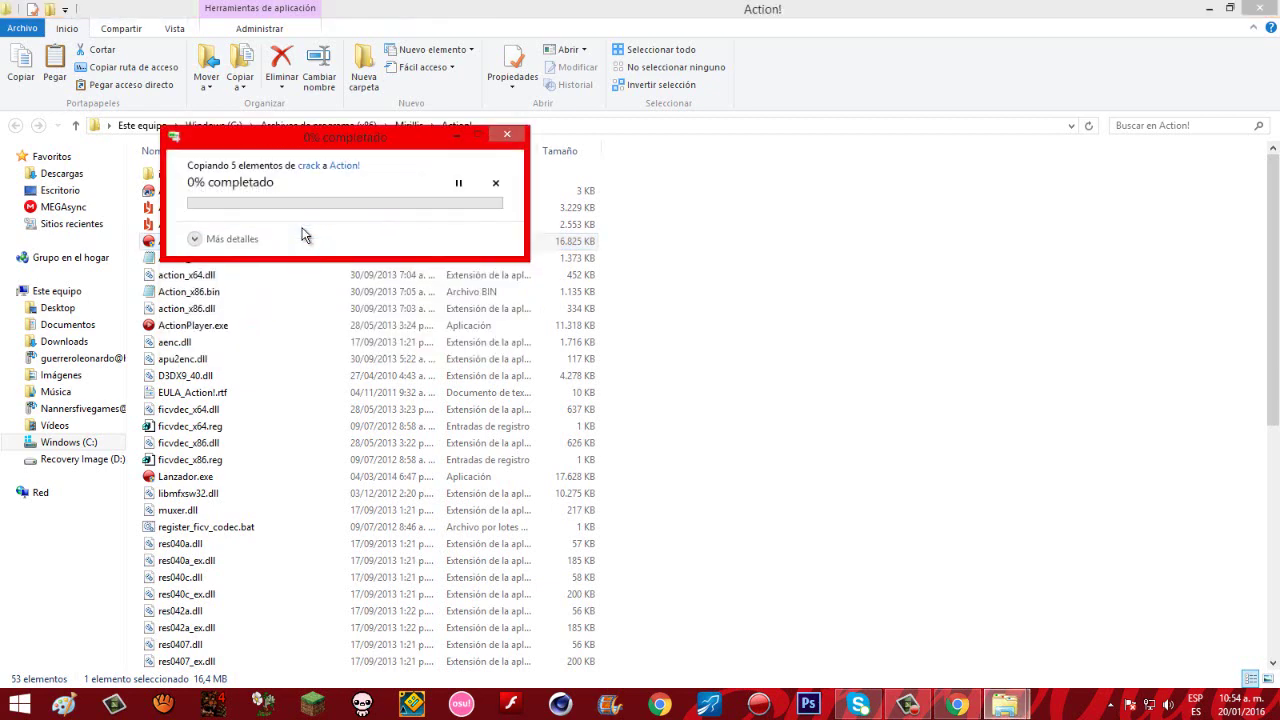
left_click(325, 286)
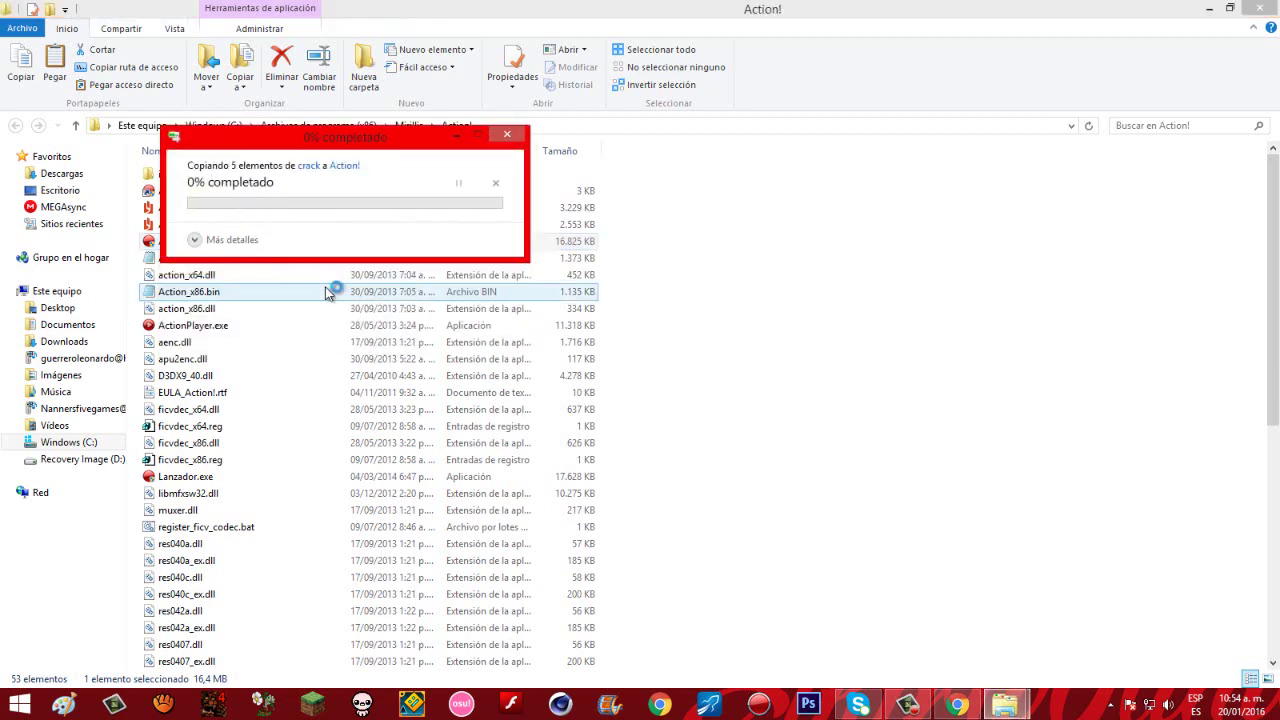
left_click(325, 286)
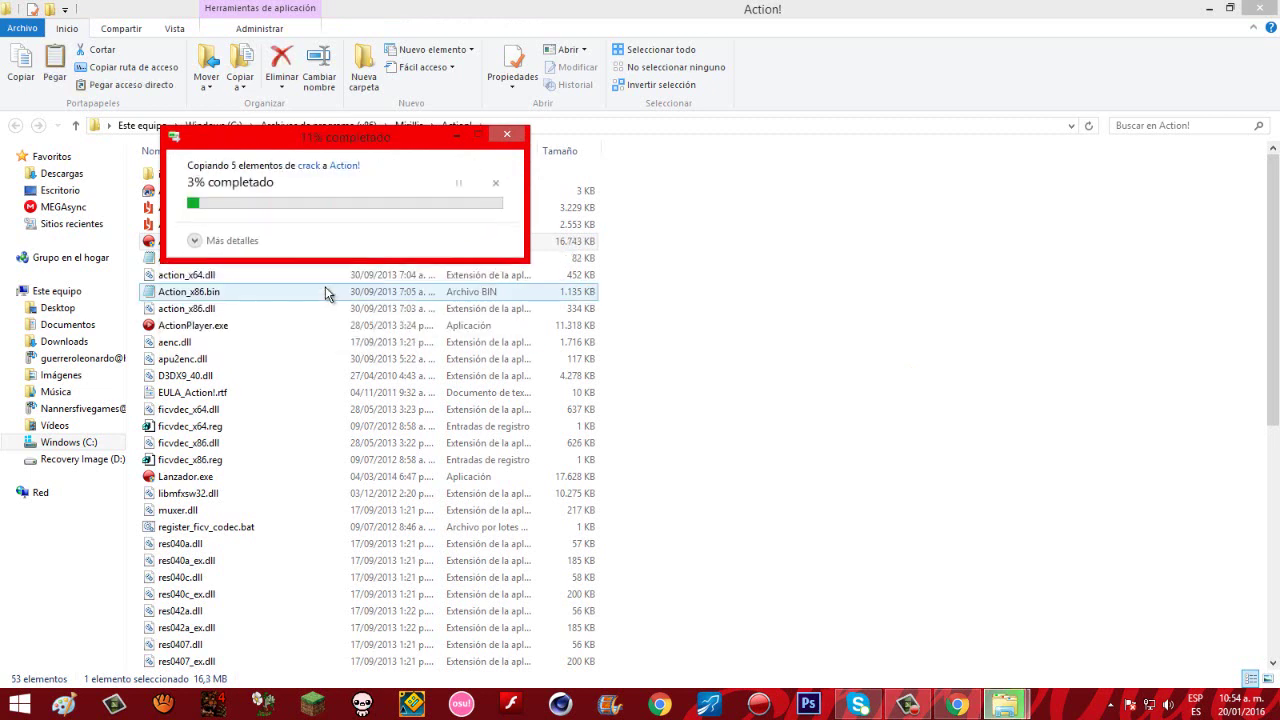
left_click(325, 286)
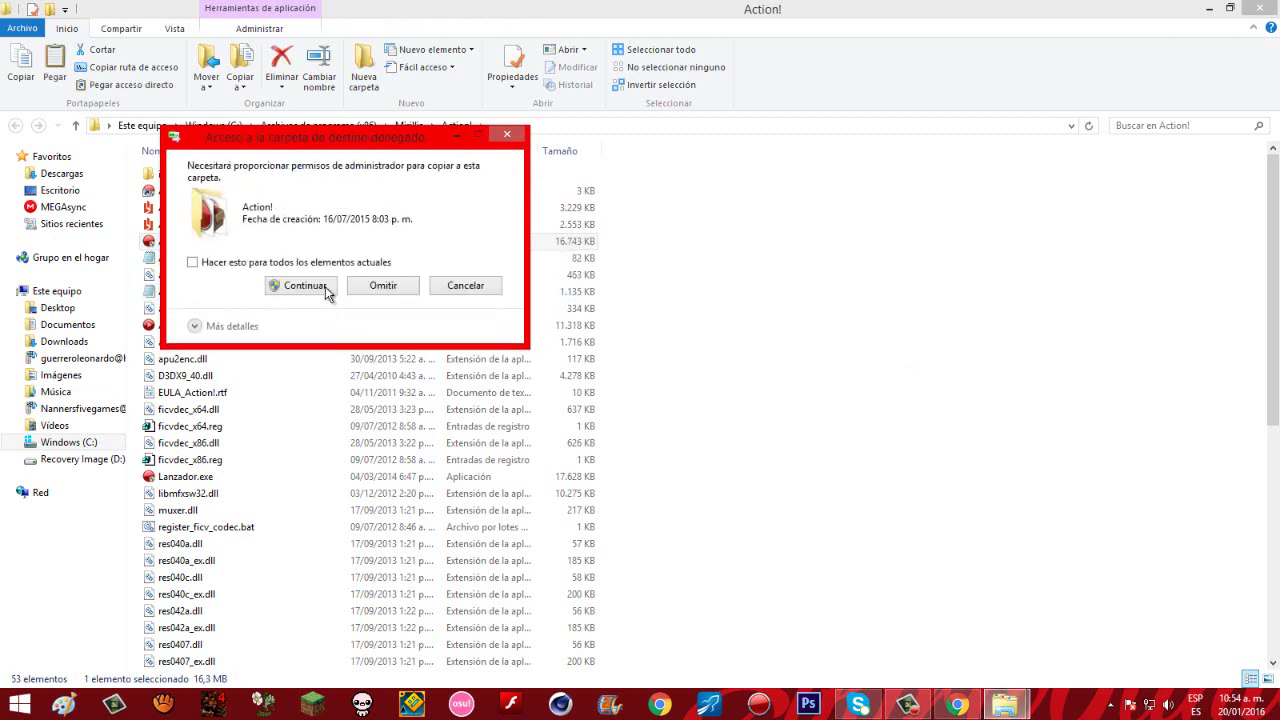
left_click(325, 288)
left_click(325, 286)
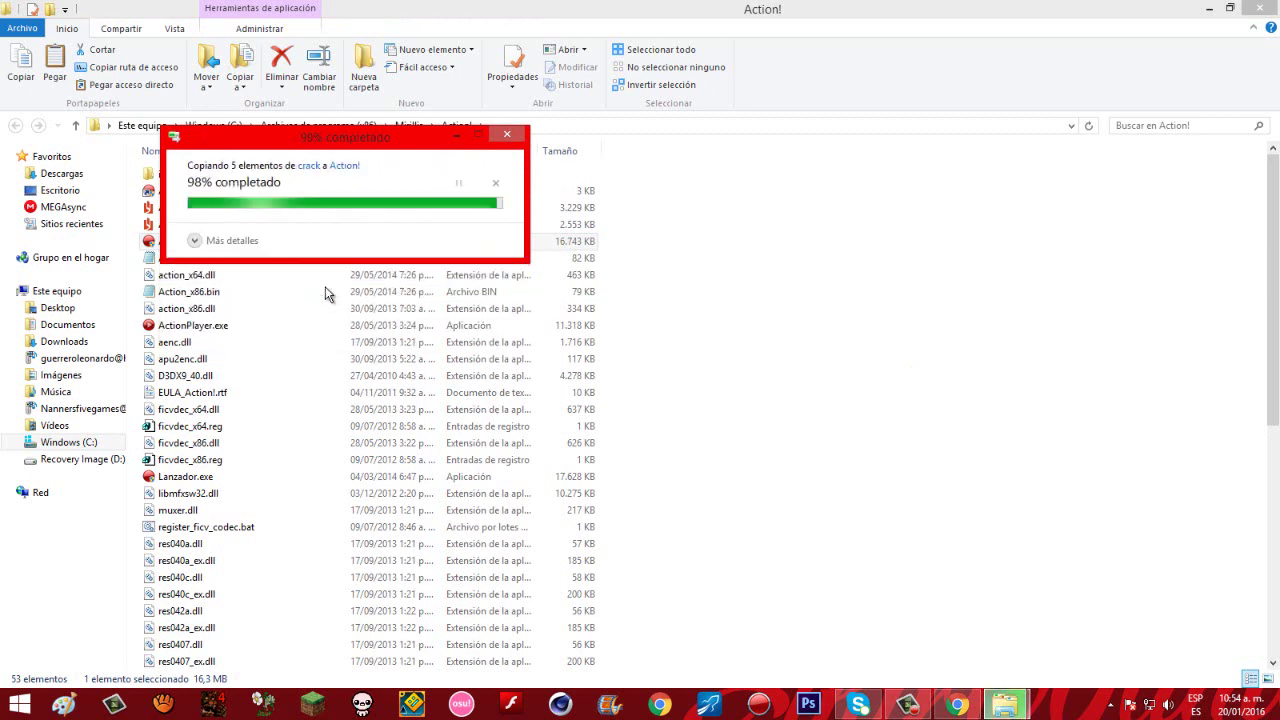
left_click(785, 428)
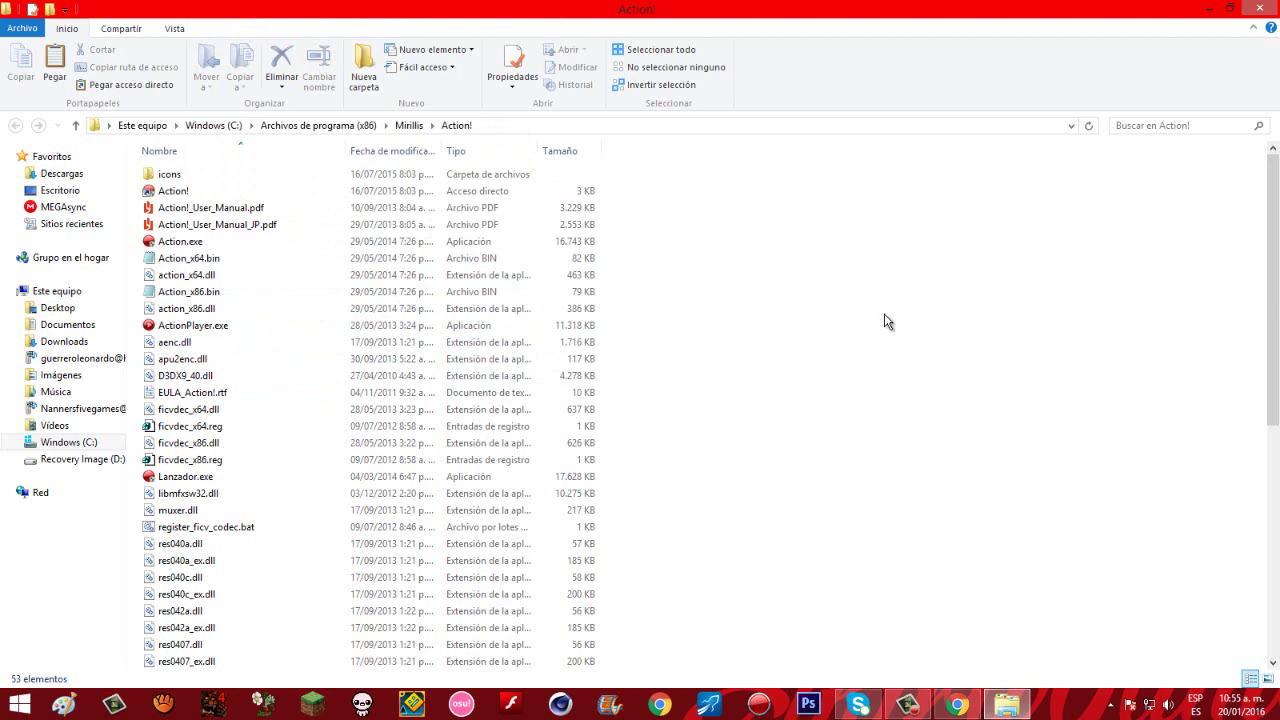
left_click(1275, 5)
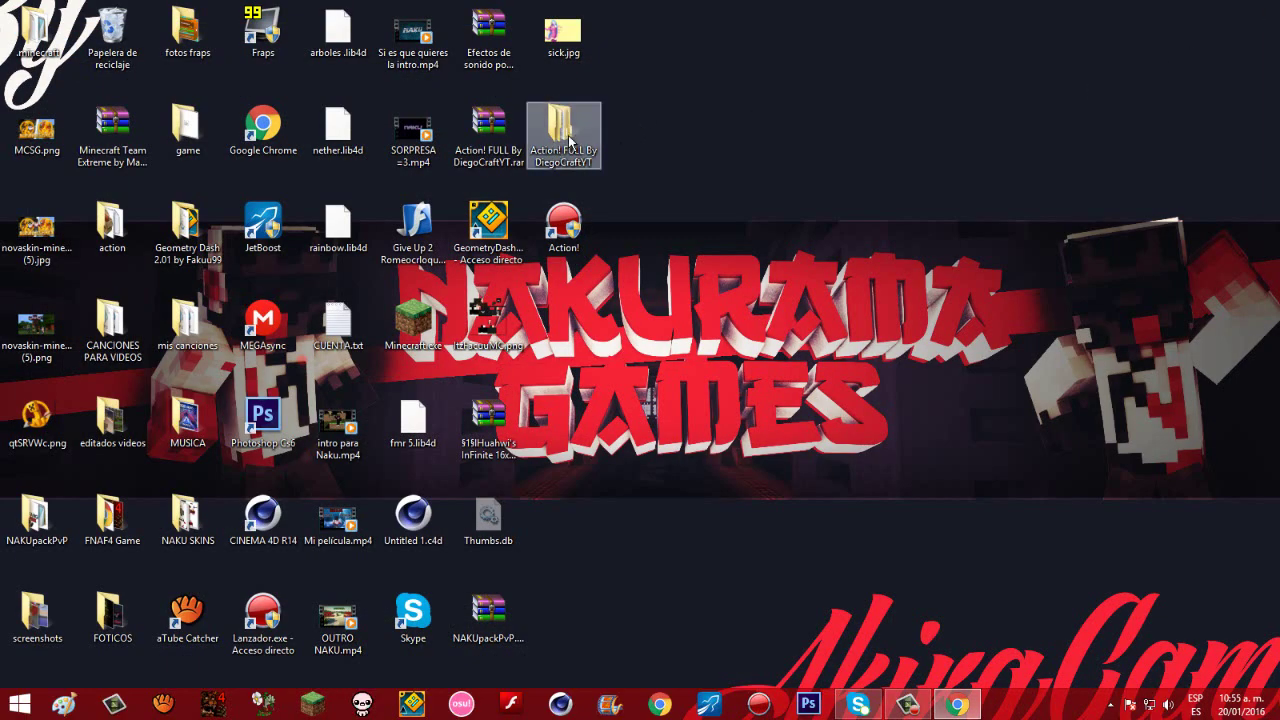
Delete the extracted Action! FULL By DiegoCraftYT folder and its RAR archive from the desktop.
left_click(569, 141)
key("Delete")
left_click(490, 135)
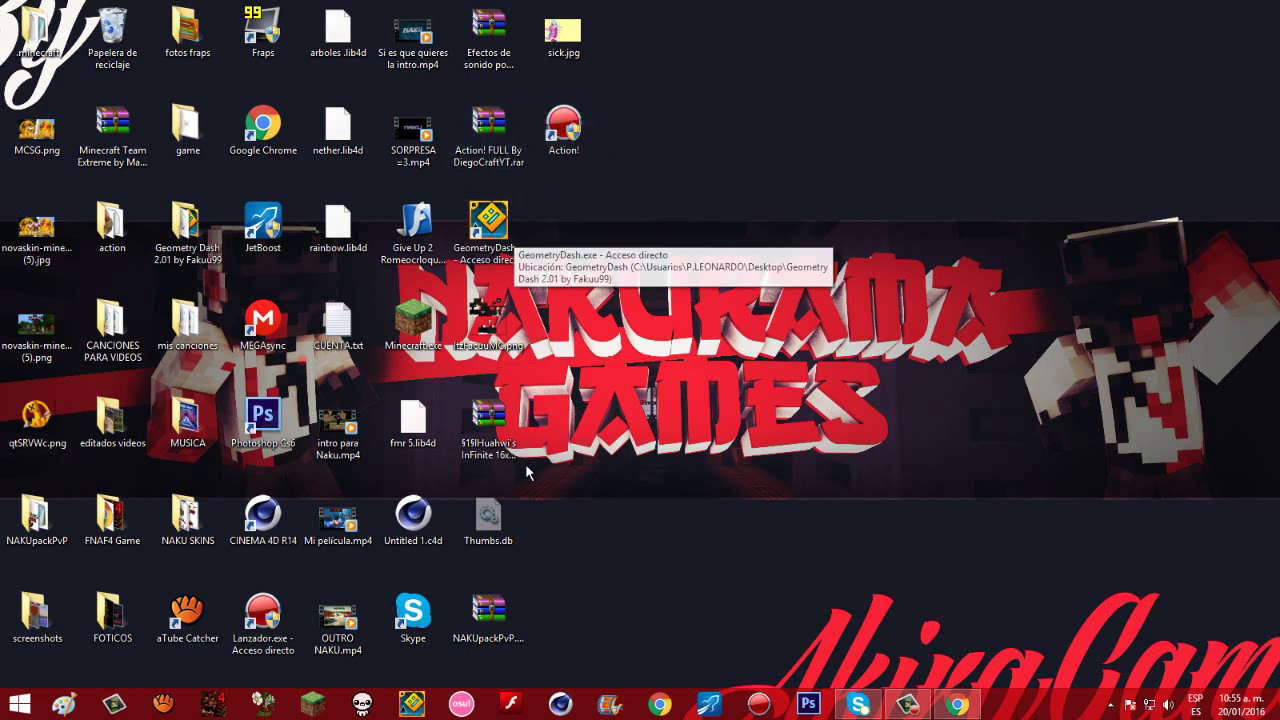
key("Delete")
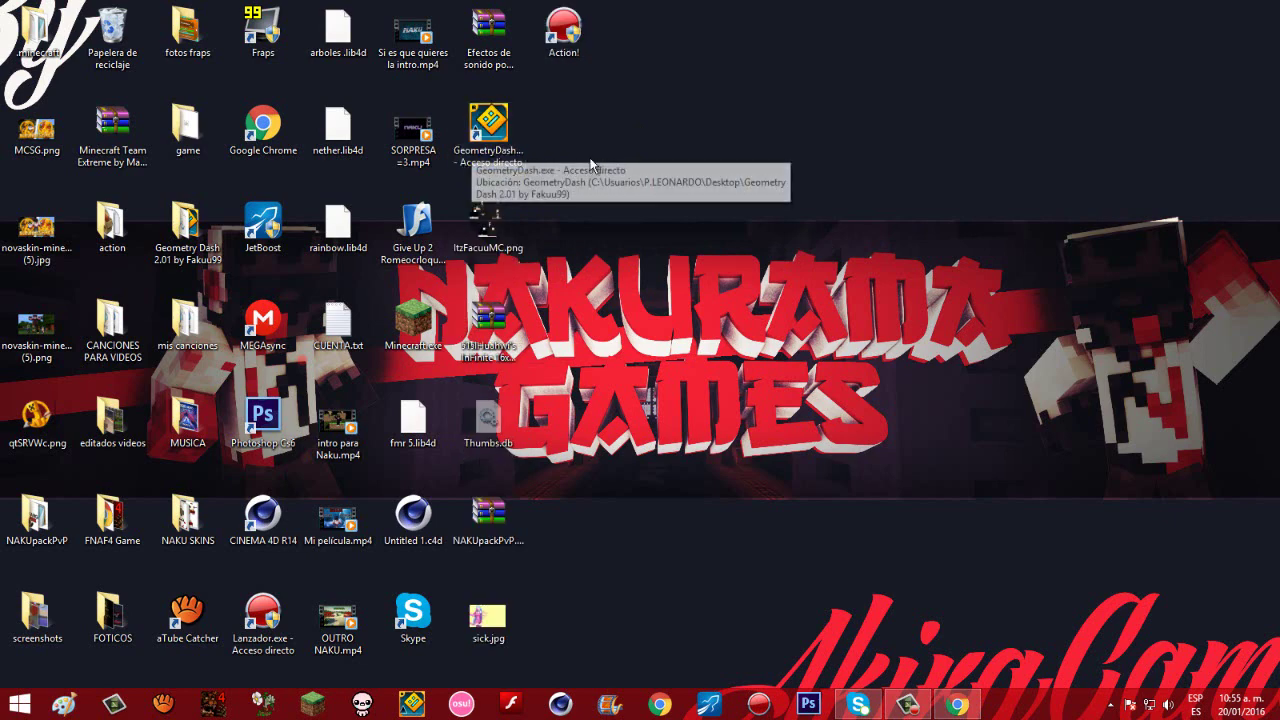
Launch Action! from the desktop and open its product information to check the authorization.
left_click(567, 50)
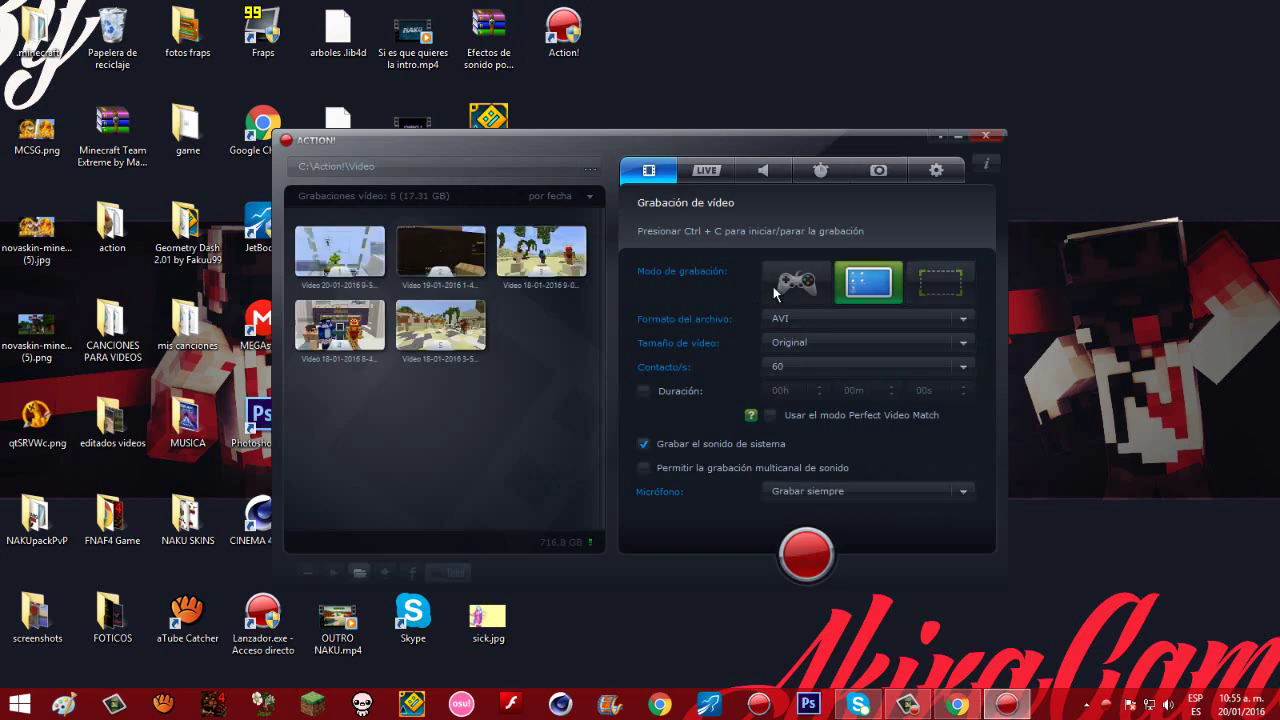
left_click(940, 283)
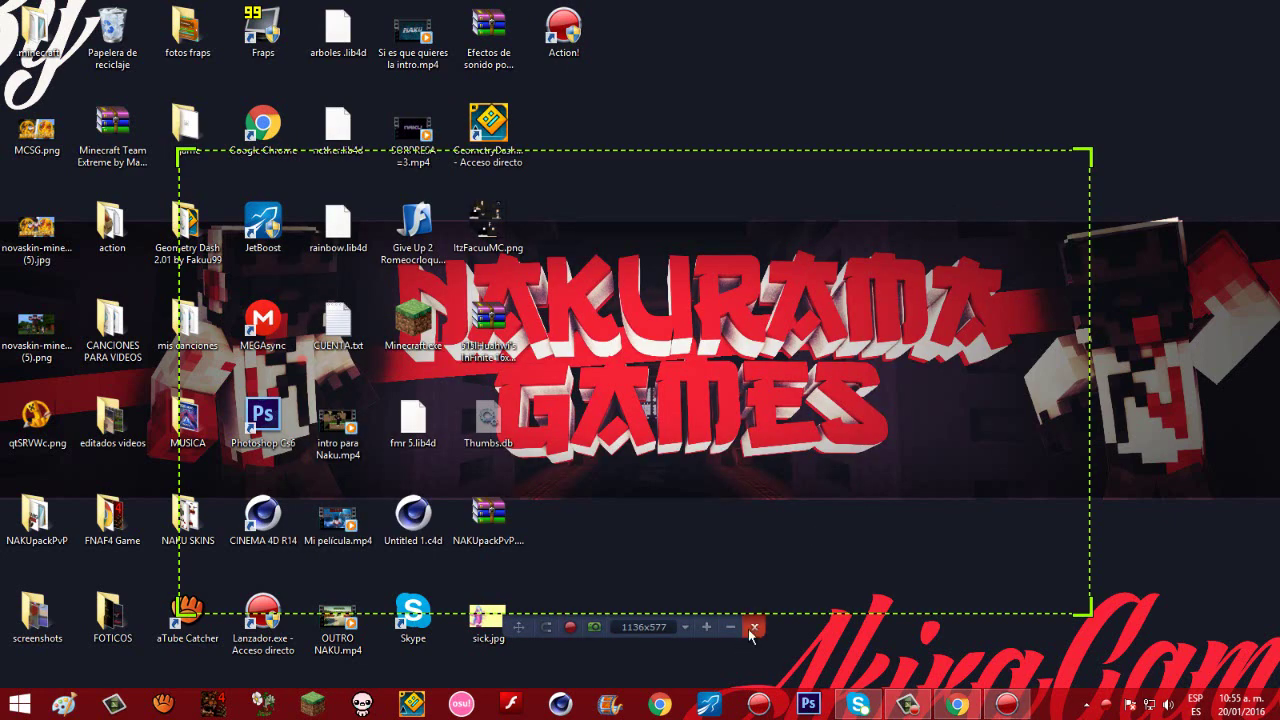
left_click(753, 627)
left_click(972, 168)
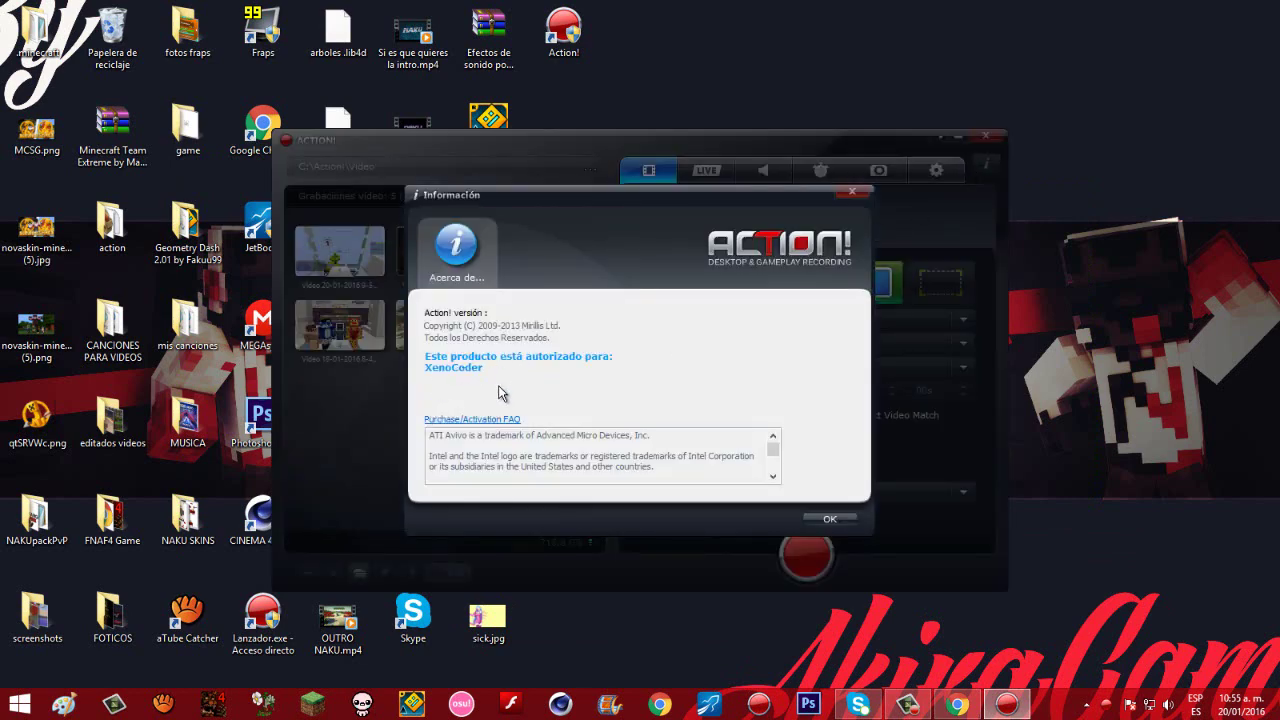
Close the product information and make a short test recording in desktop capture mode, then stop it.
left_click(832, 518)
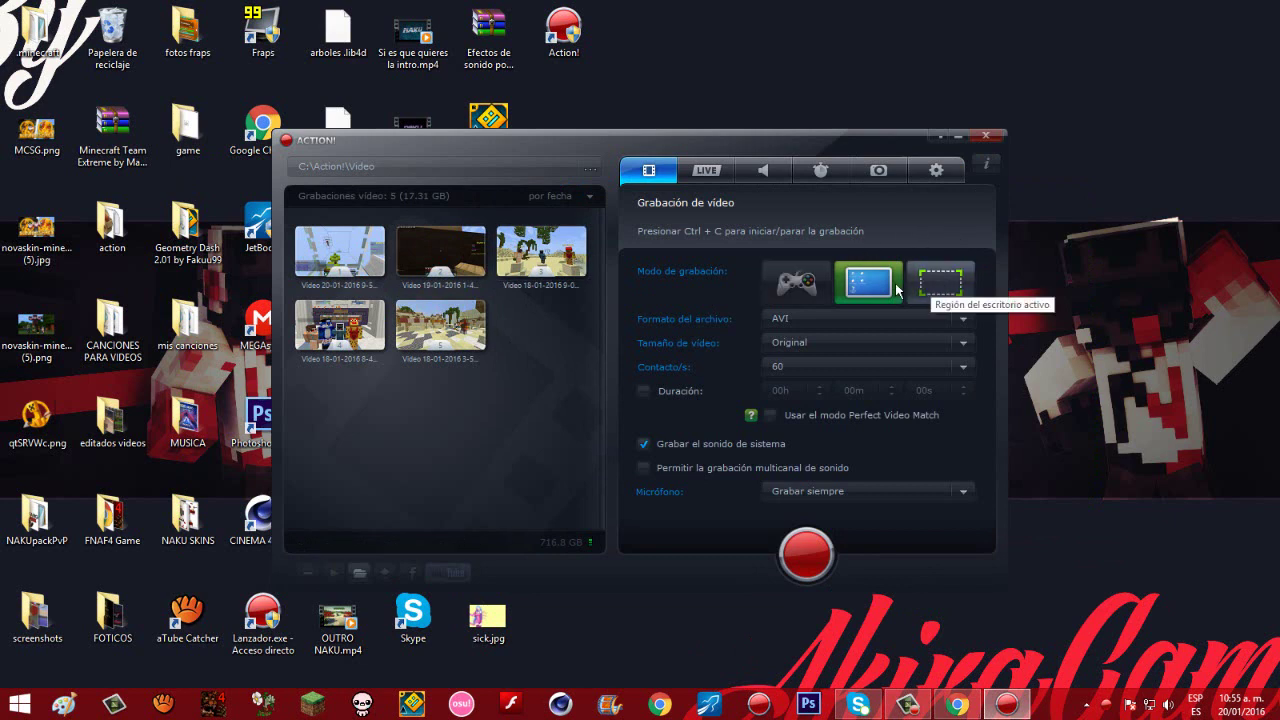
left_click(815, 290)
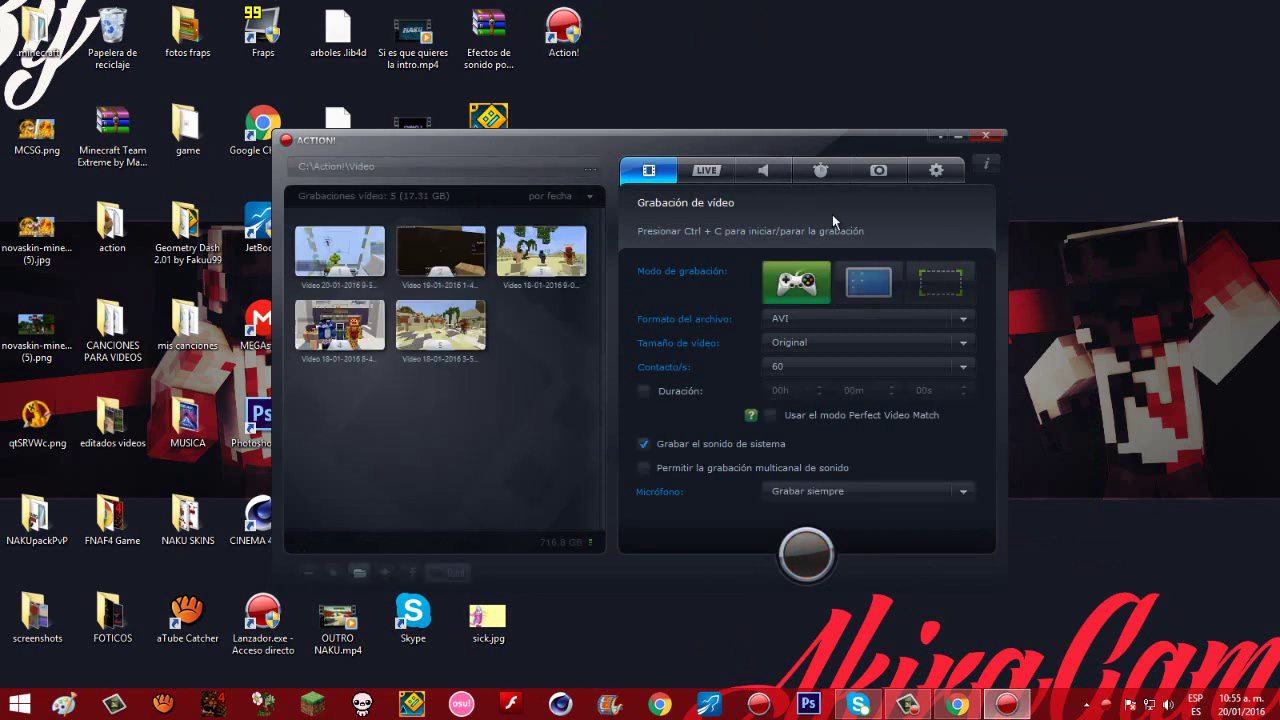
left_click(866, 284)
left_click(808, 556)
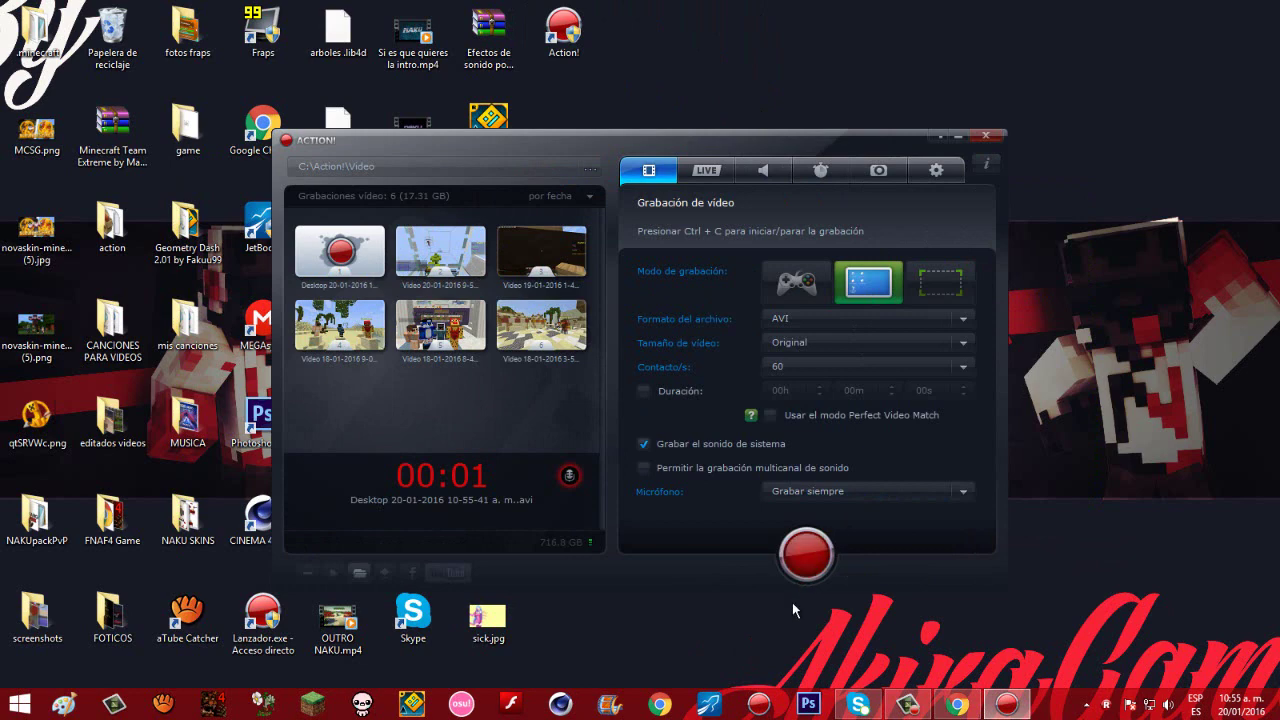
key("ctrl+c")
Play back the new desktop test recording and close the player.
left_click(345, 265)
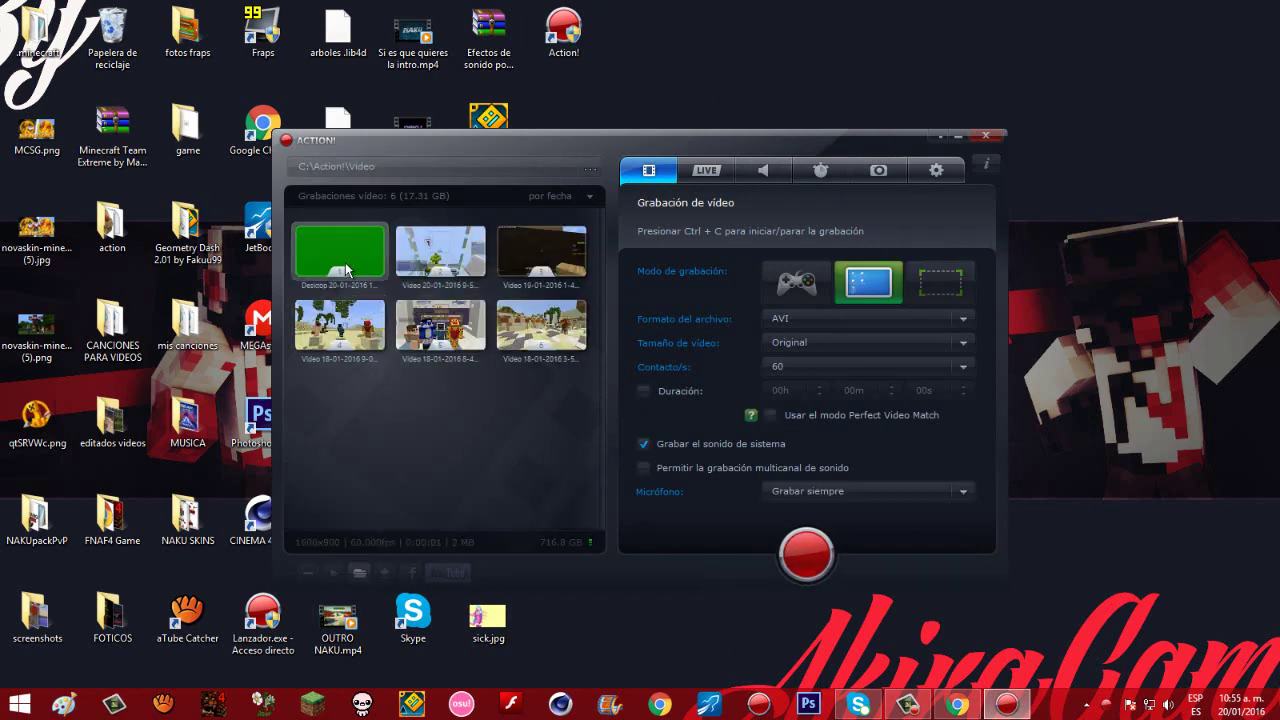
double_click(345, 268)
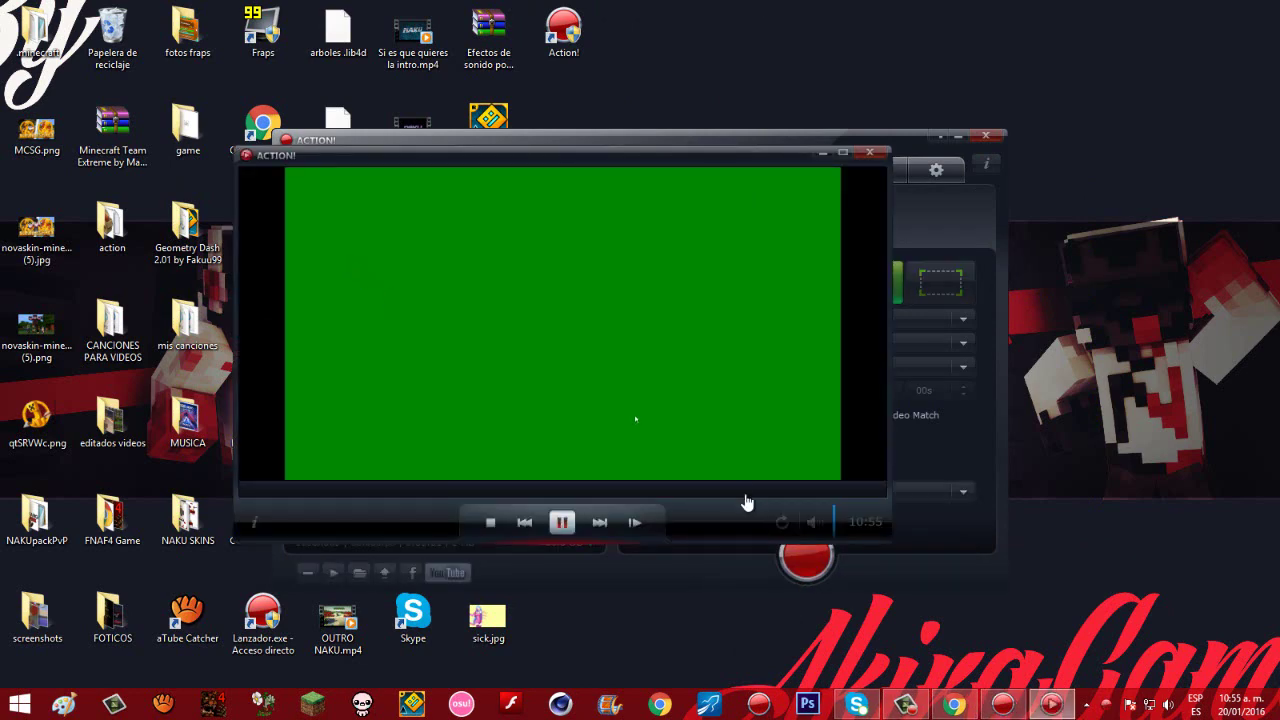
left_click(870, 152)
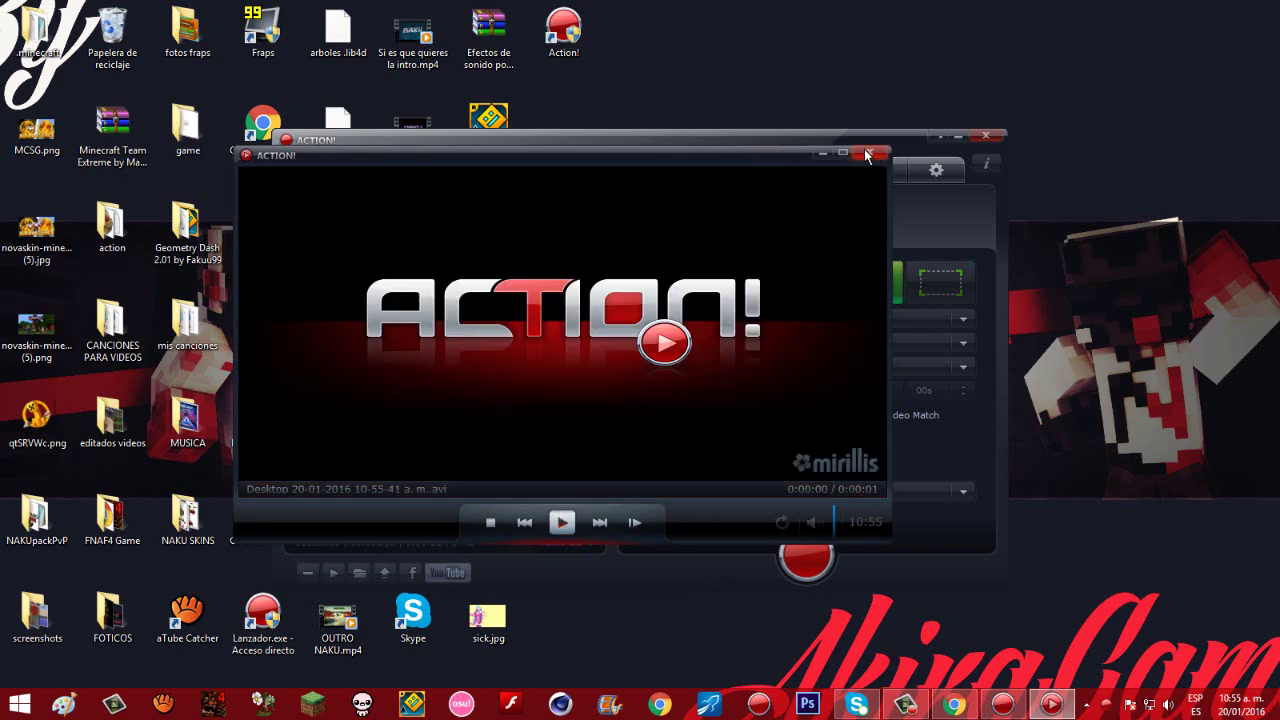
Permanently delete the desktop test recording and close Action!
right_click(342, 280)
left_click(396, 283)
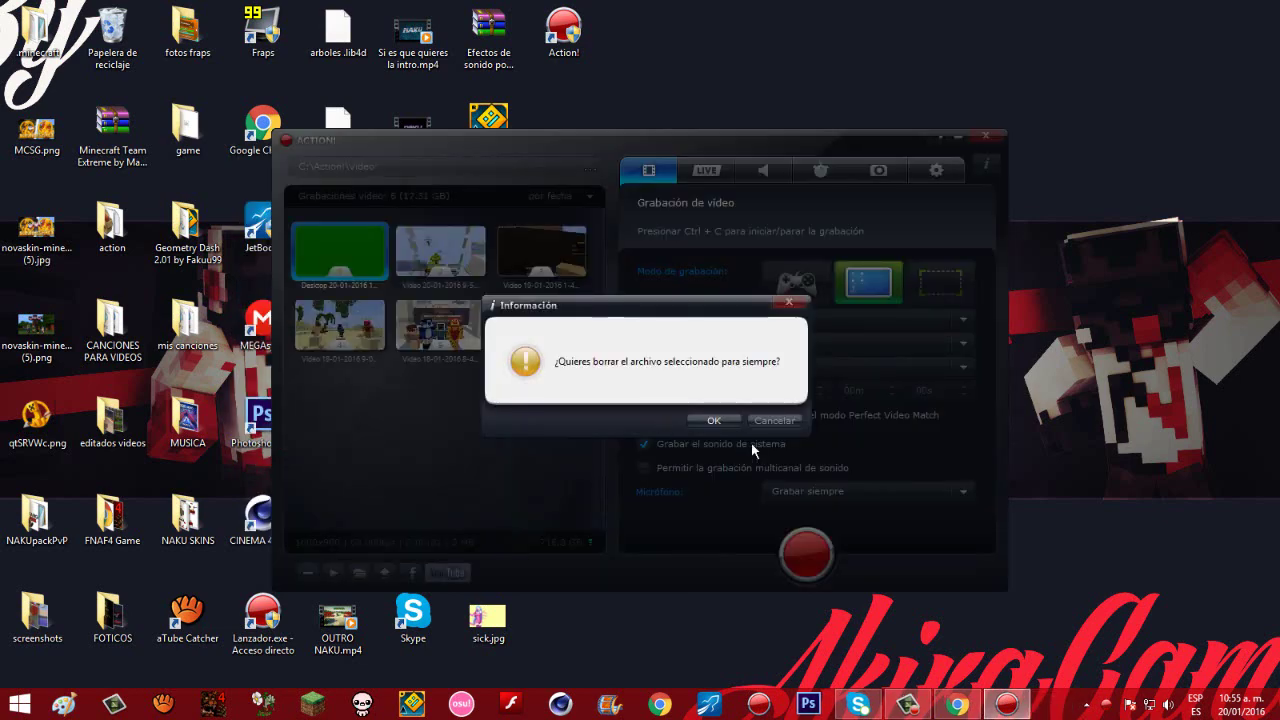
left_click(724, 428)
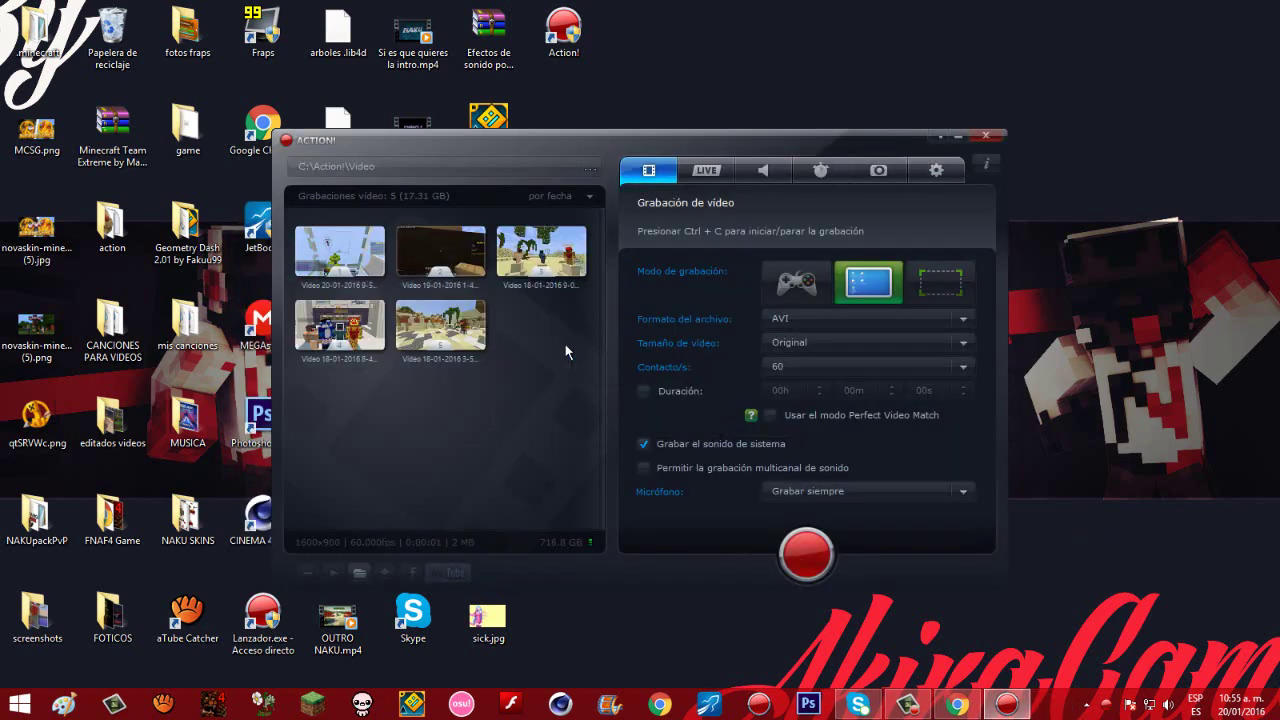
left_click(986, 137)
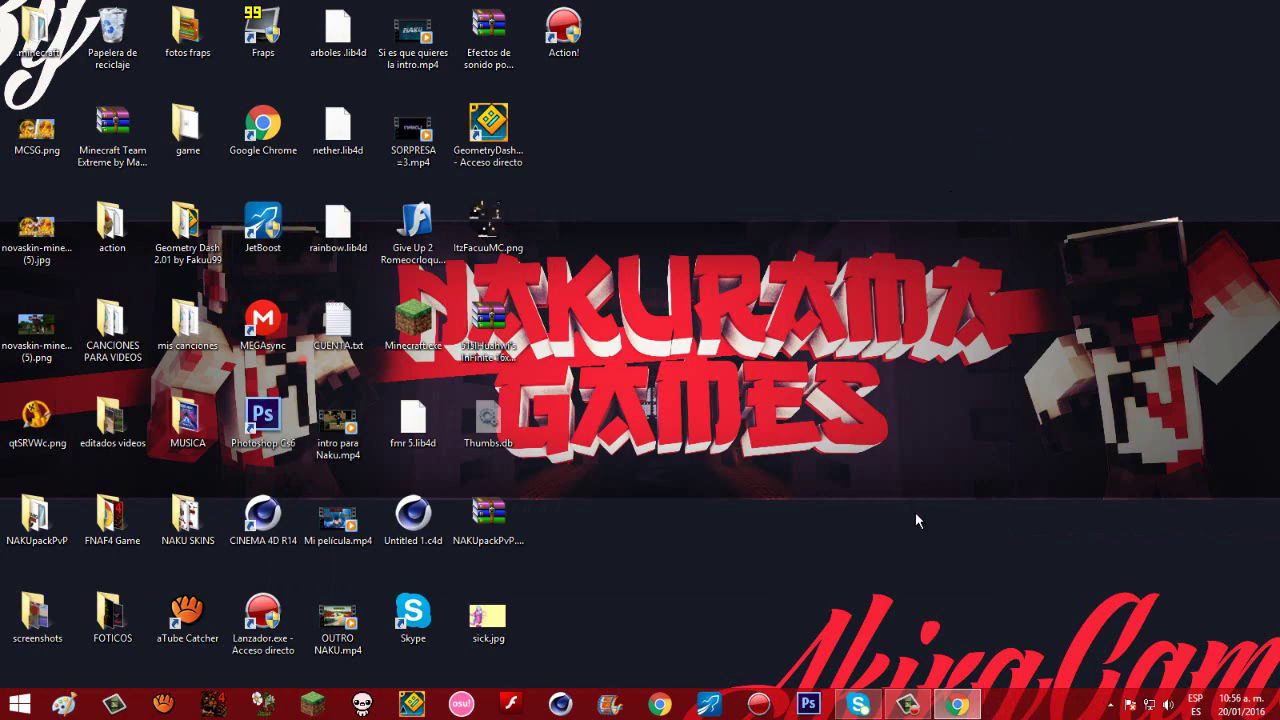
Switch to Chrome, download Action Full W10.rar from its MediaFire page, and place the archive on the desktop.
key("alt+Tab")
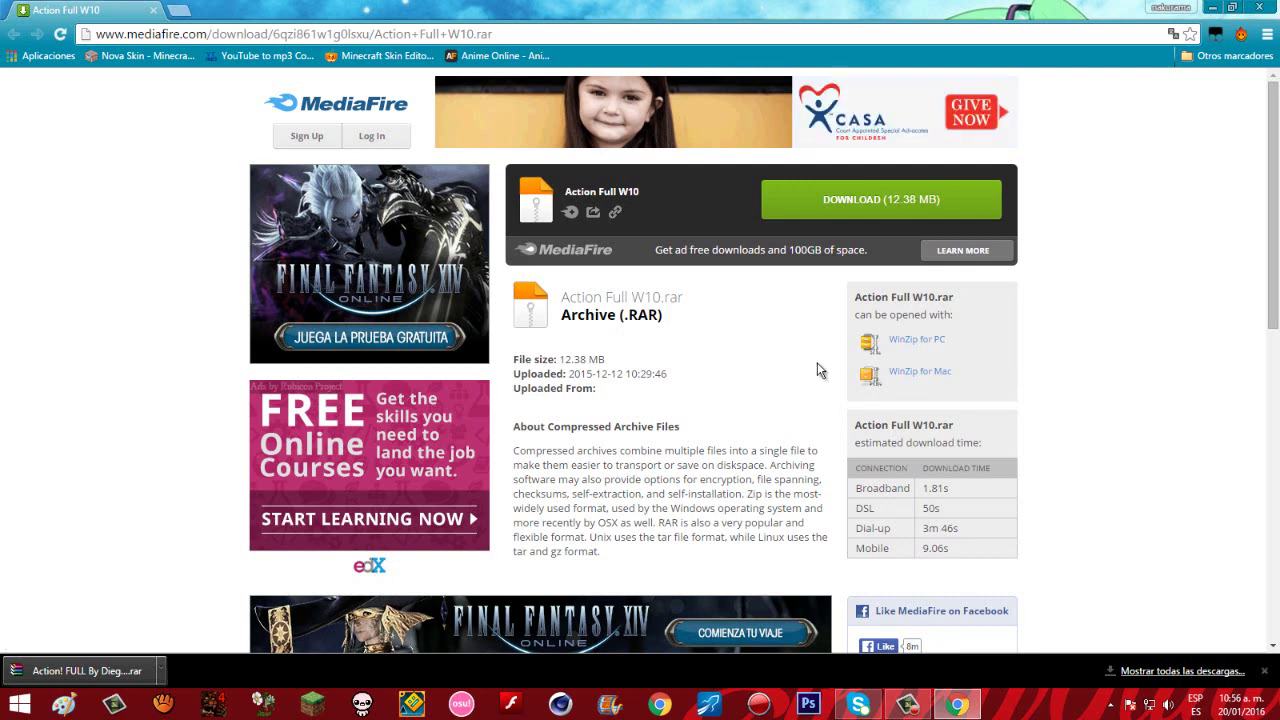
left_click(885, 204)
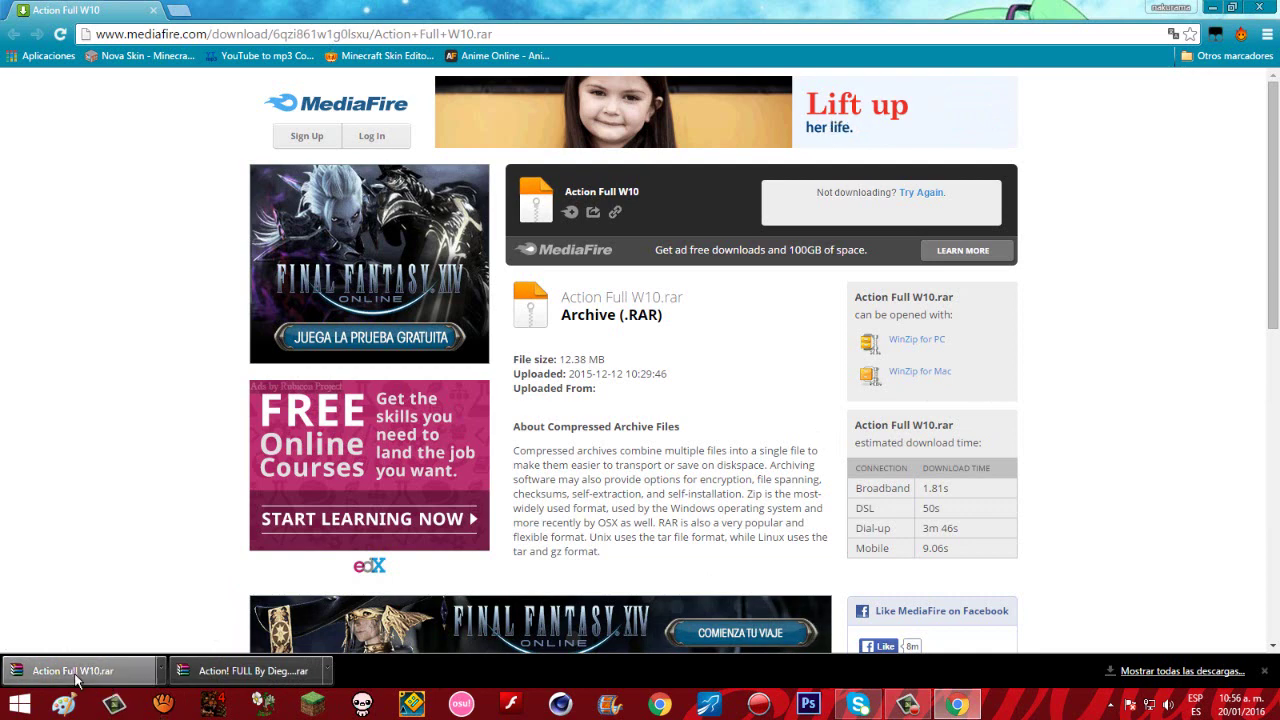
left_click_drag(1276, 715, 637, 124)
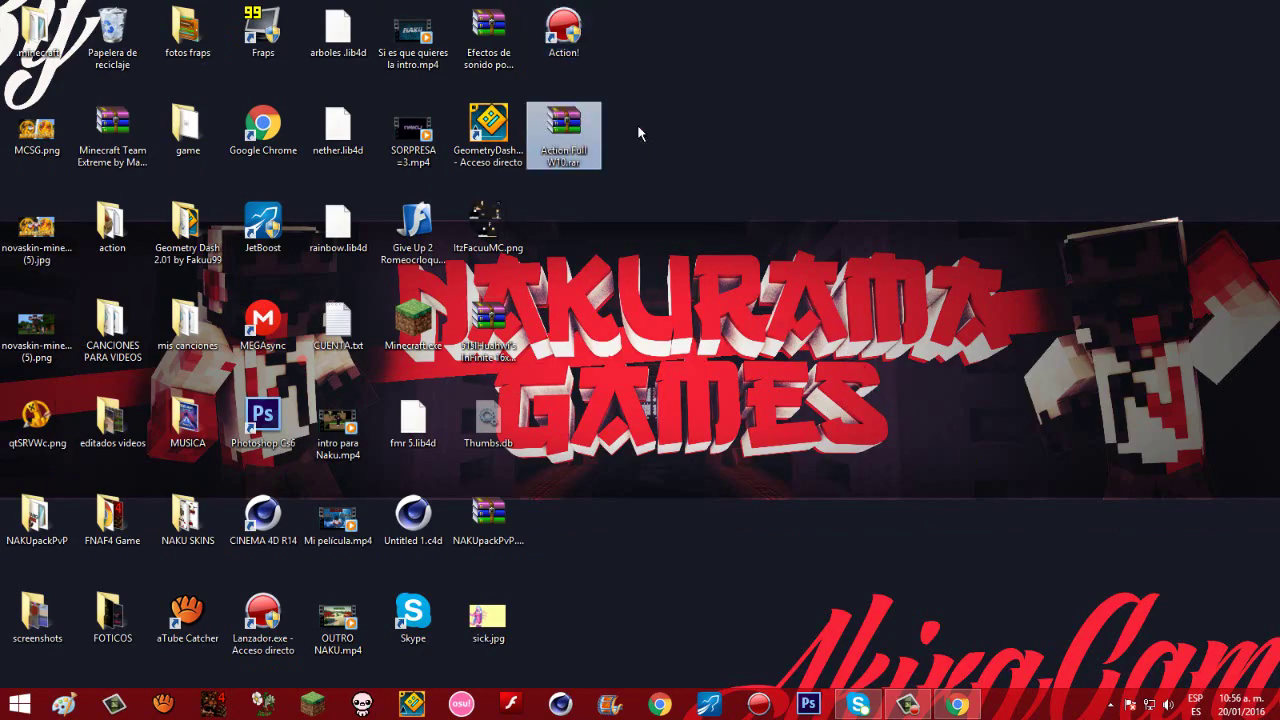
Extract Action Full W10.rar on the desktop and open the inner Action Full W10 folder.
right_click(563, 149)
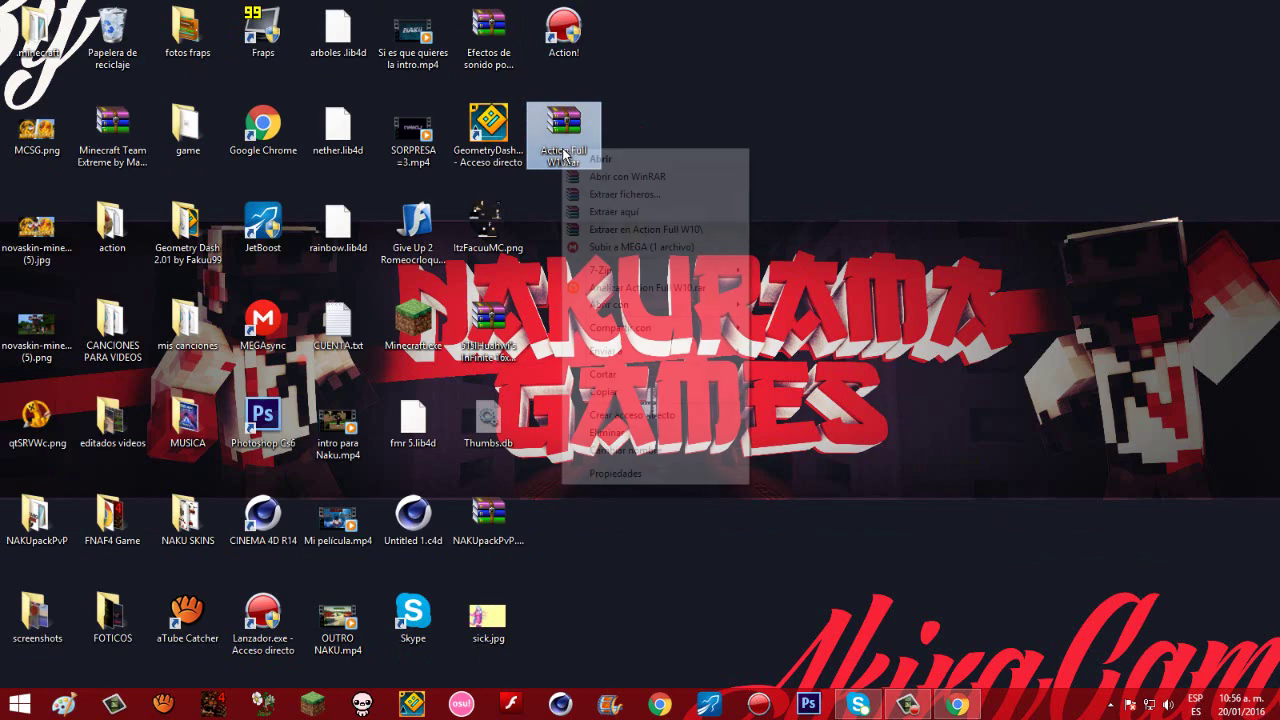
left_click(621, 211)
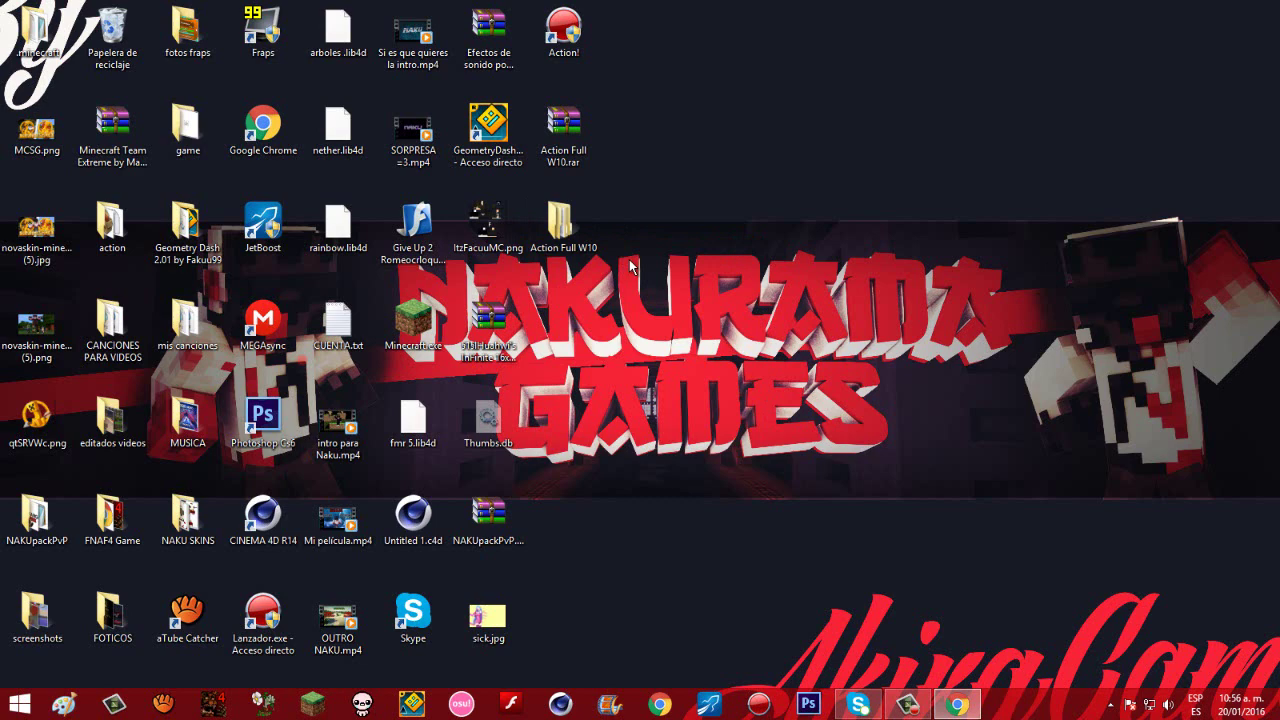
double_click(577, 244)
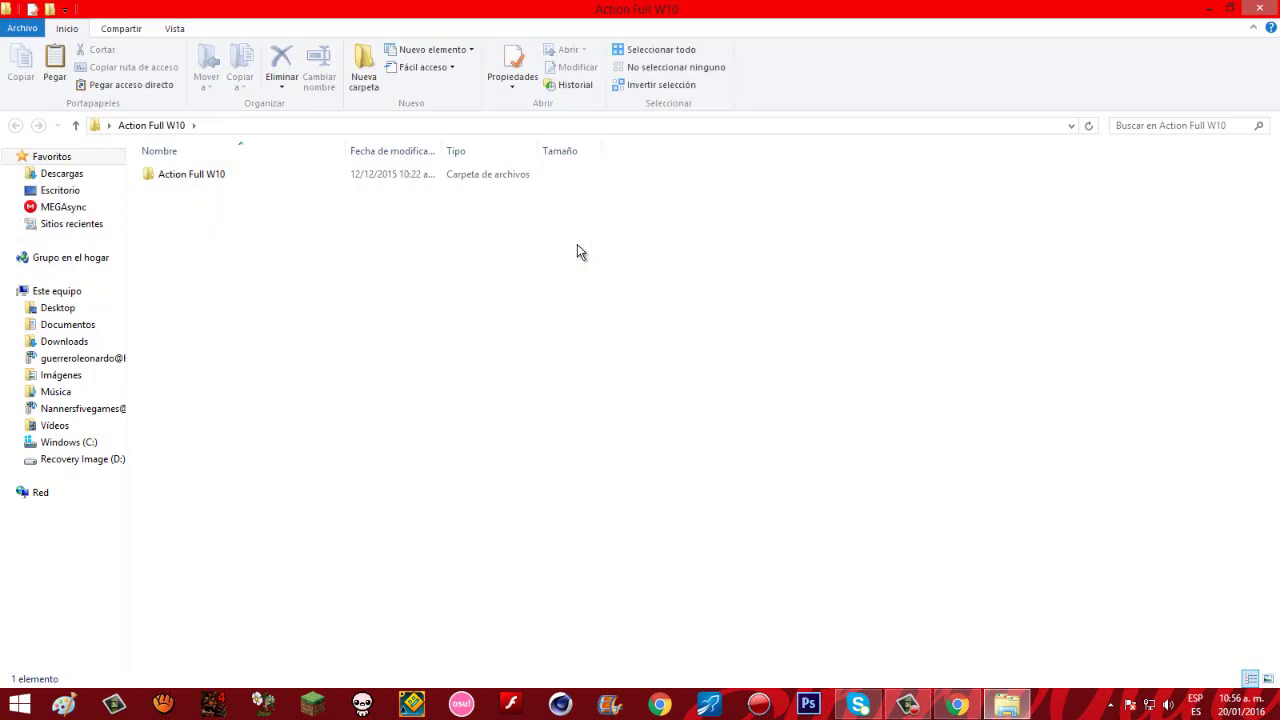
double_click(250, 176)
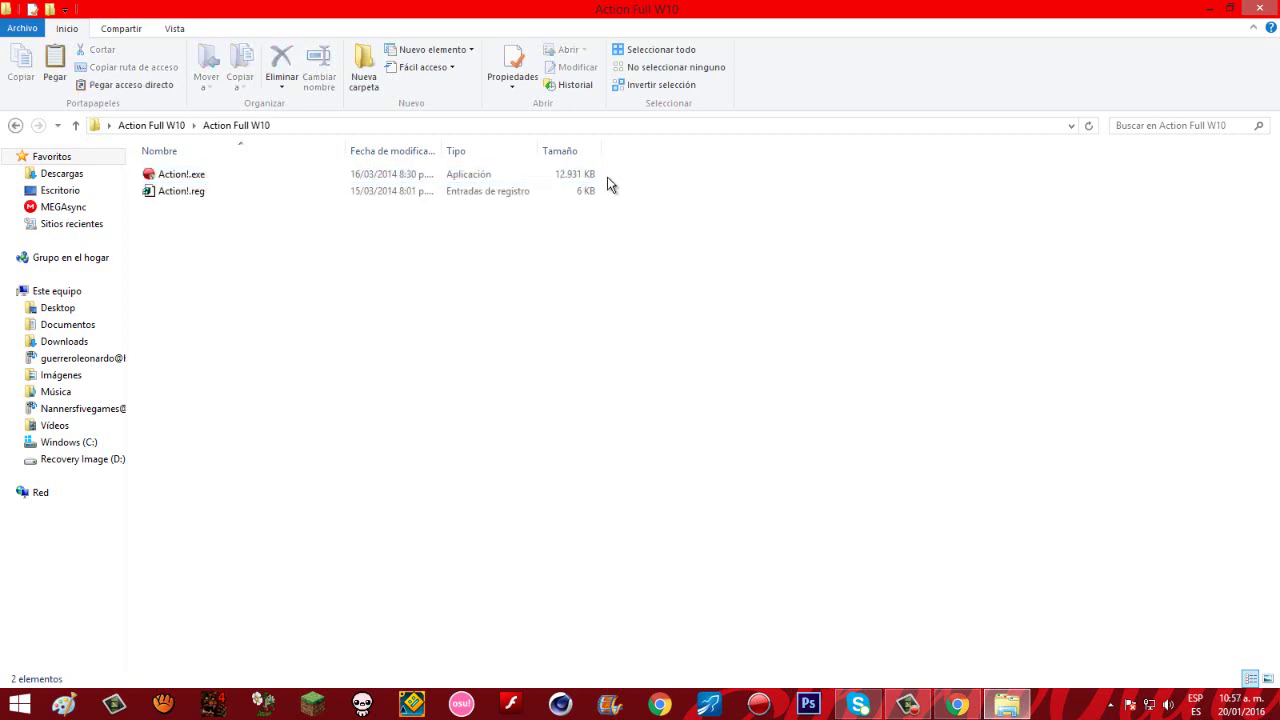
Examine the Action!.exe and Action!.reg files in the inner Action Full W10 folder, and close the folder window.
left_click(226, 192)
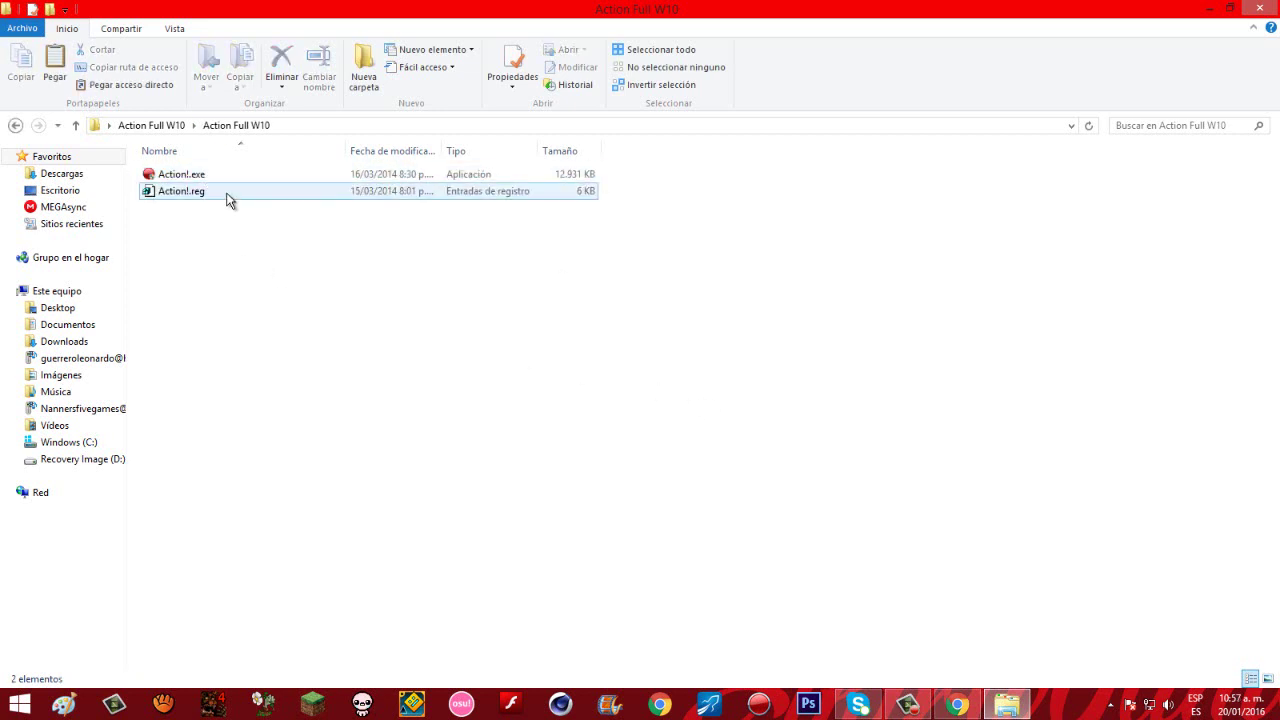
left_click(215, 176)
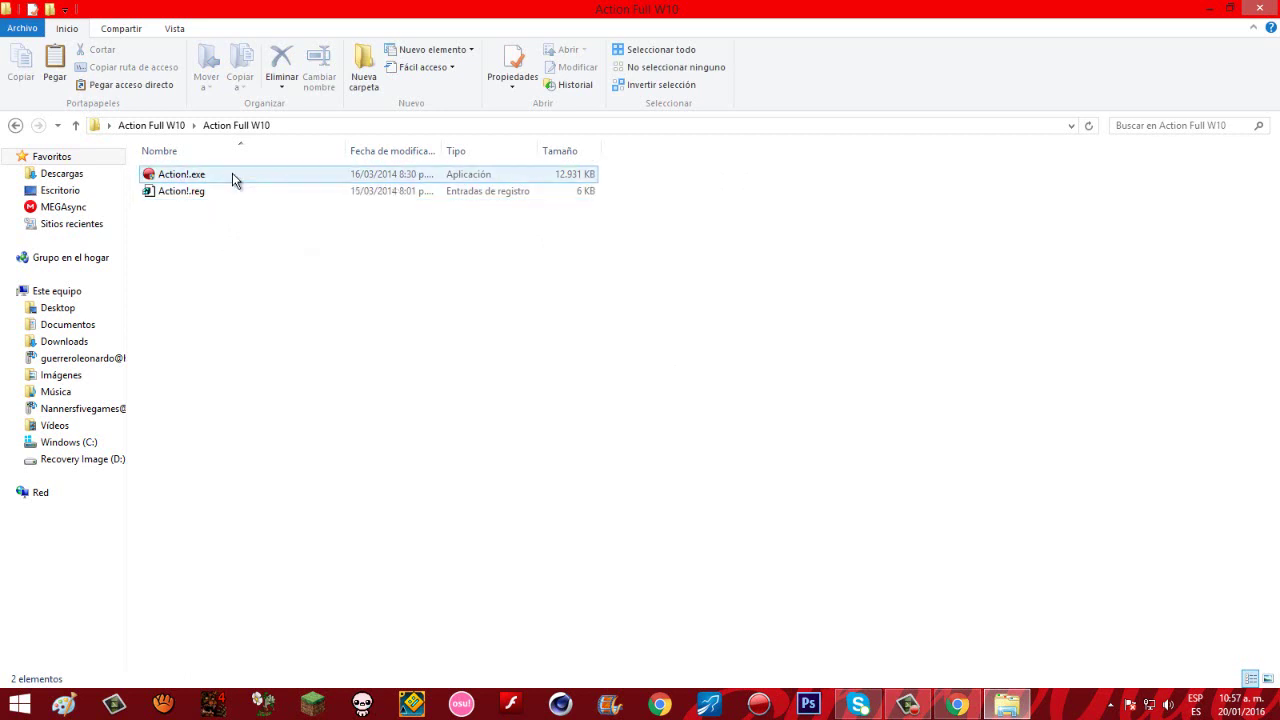
left_click(1200, 8)
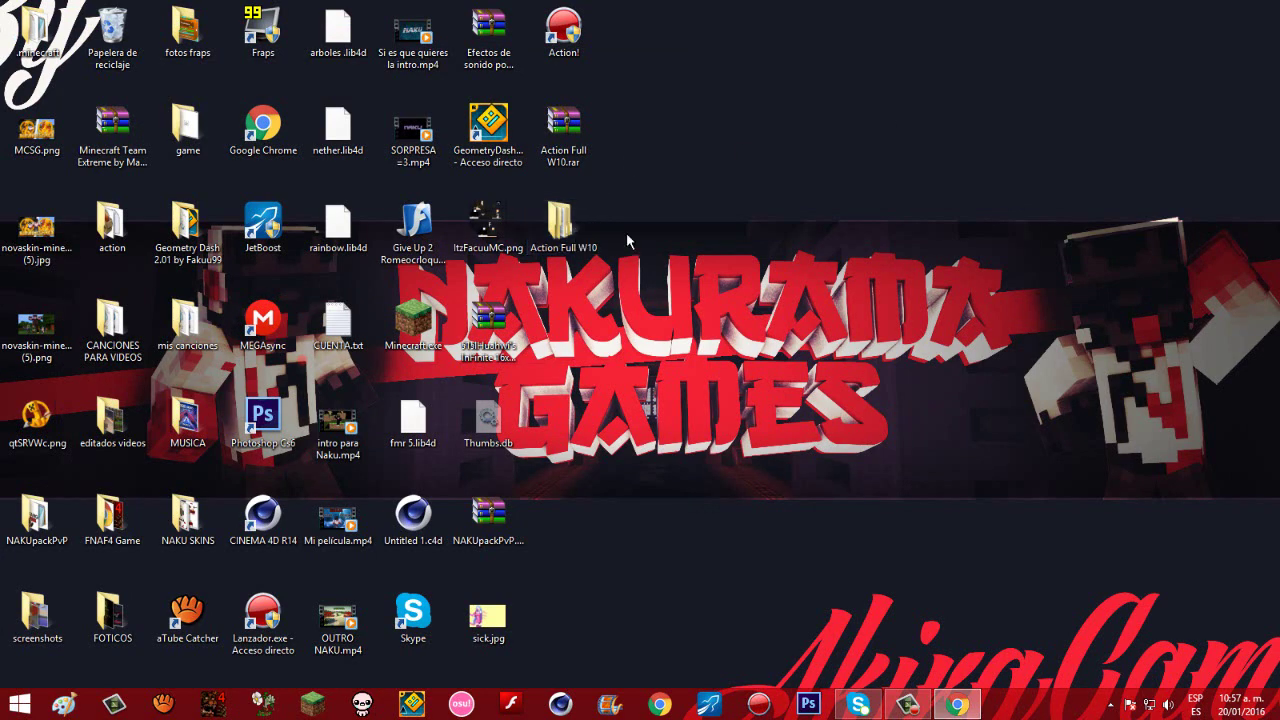
double_click(560, 222)
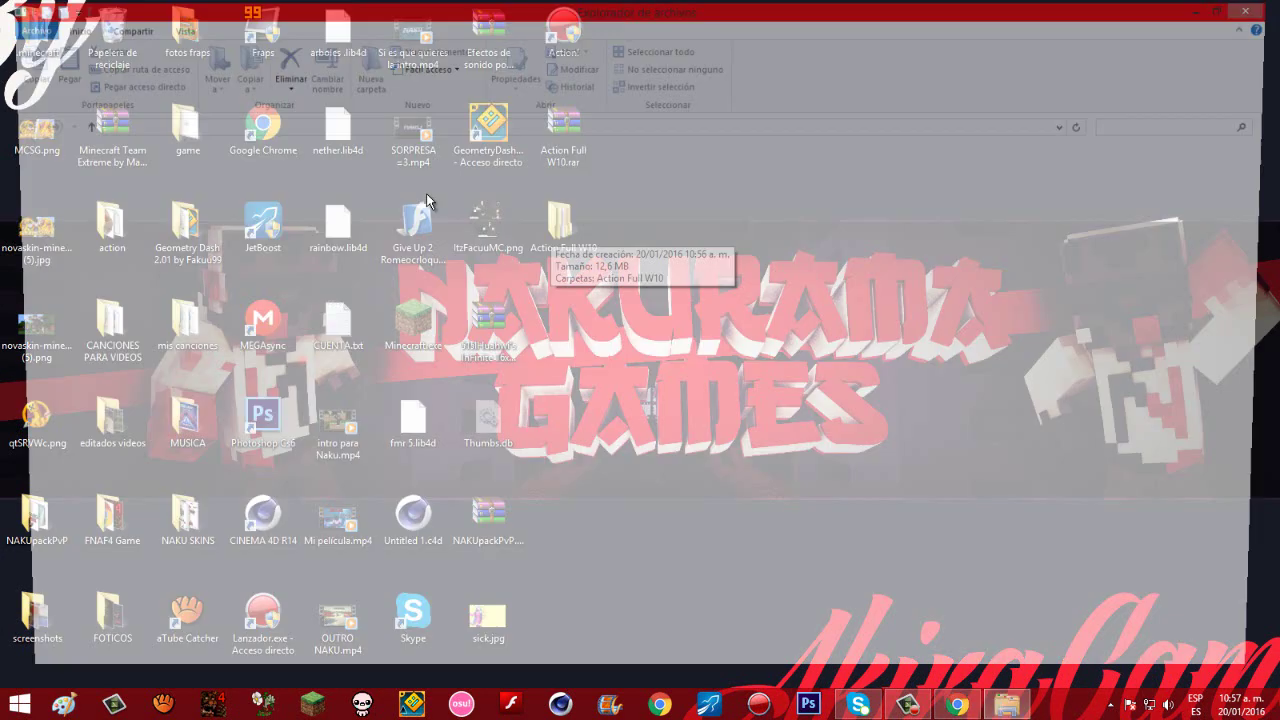
double_click(223, 172)
left_click(220, 173)
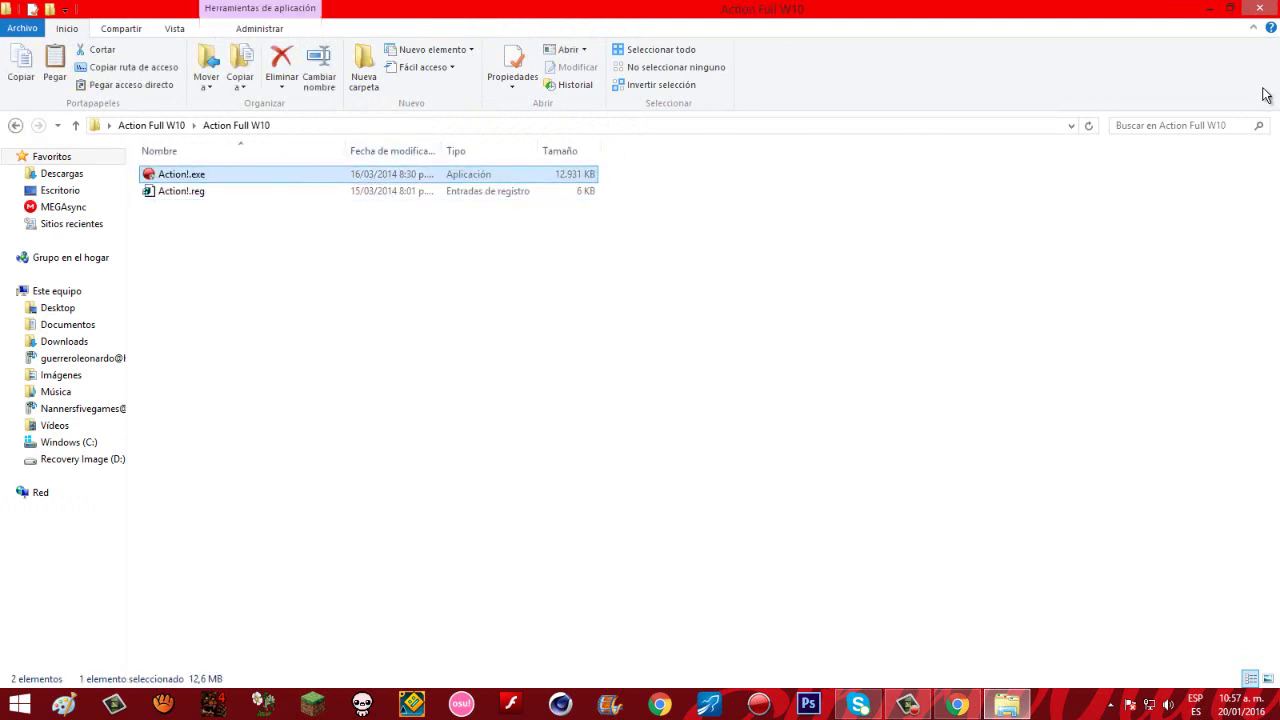
left_click(1240, 12)
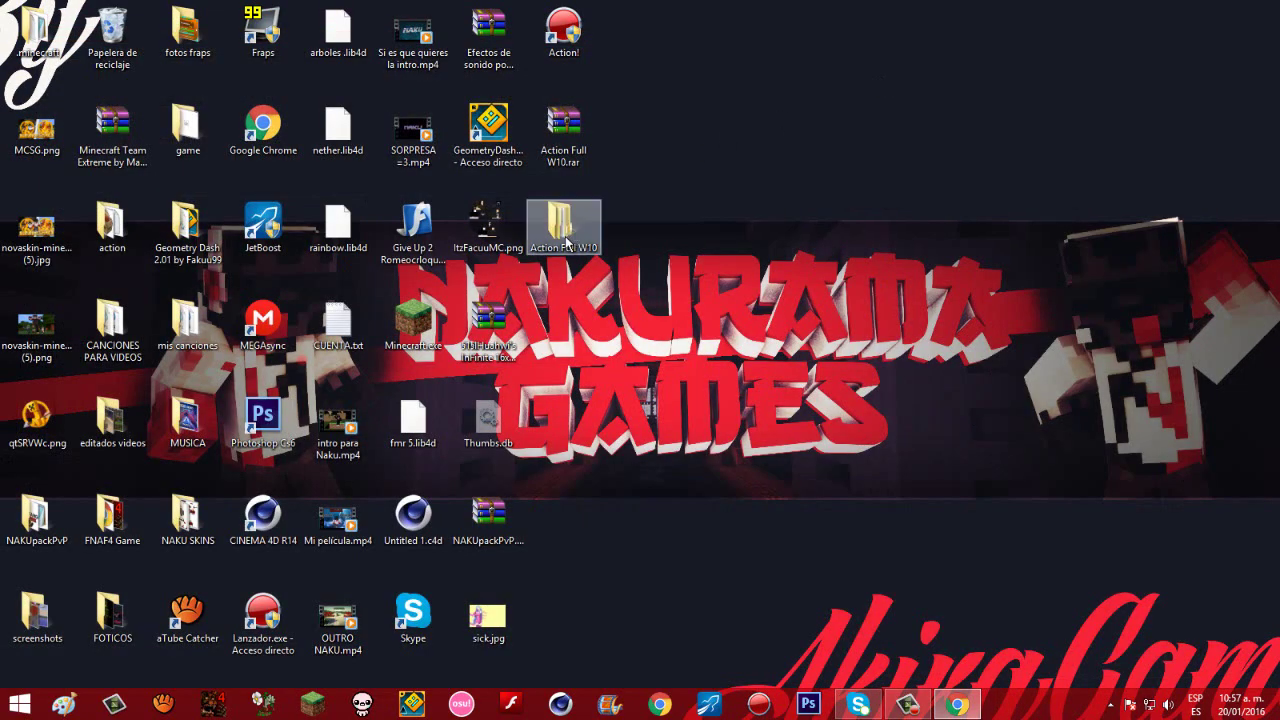